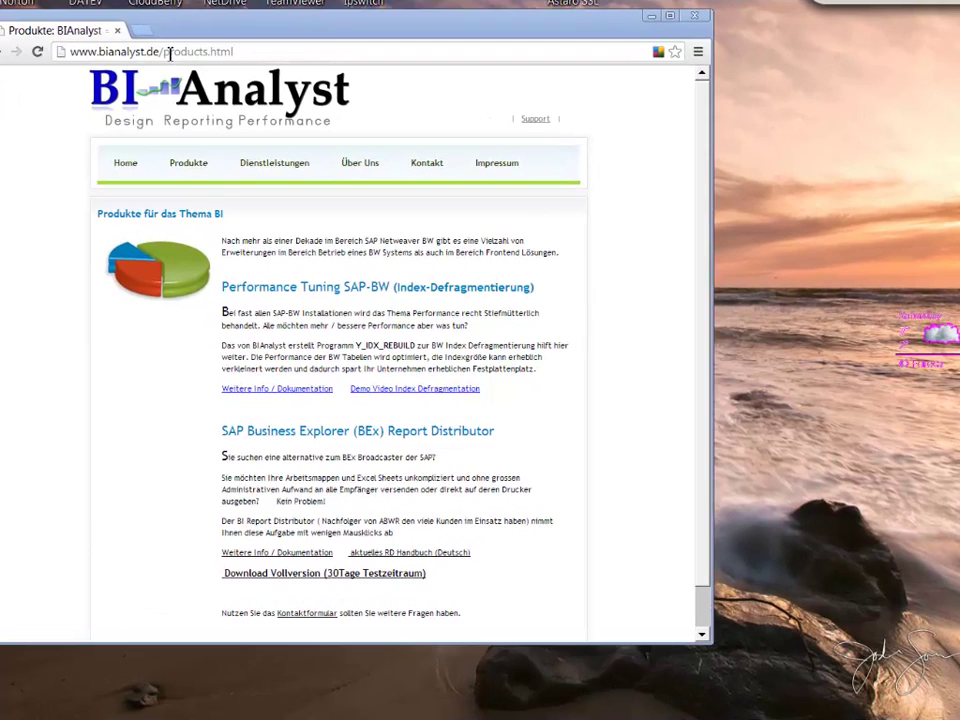
click(170, 53)
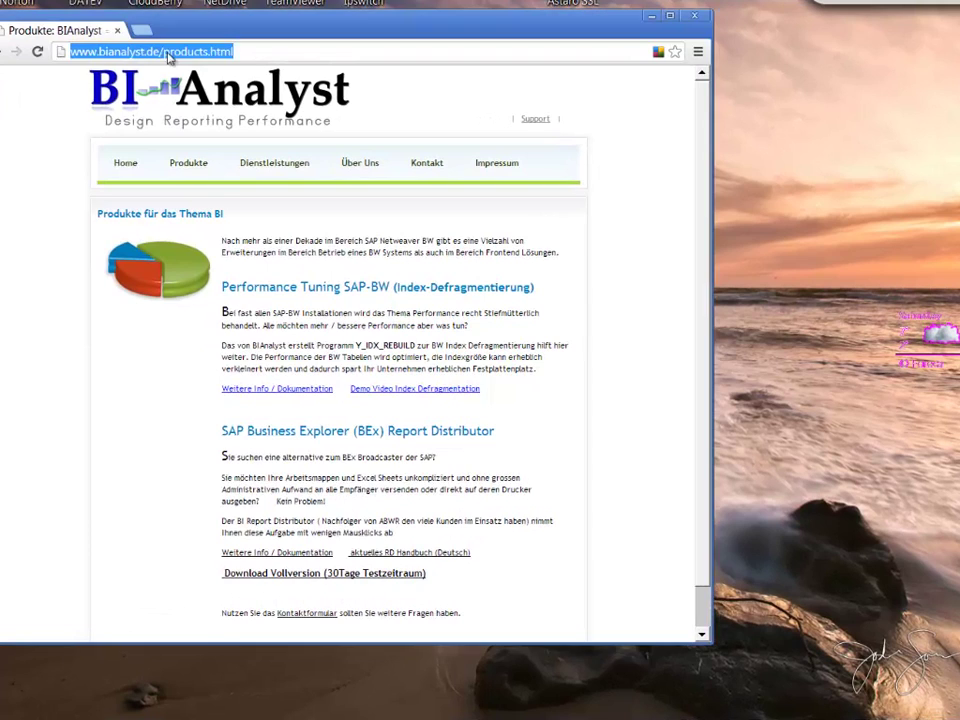
click(199, 168)
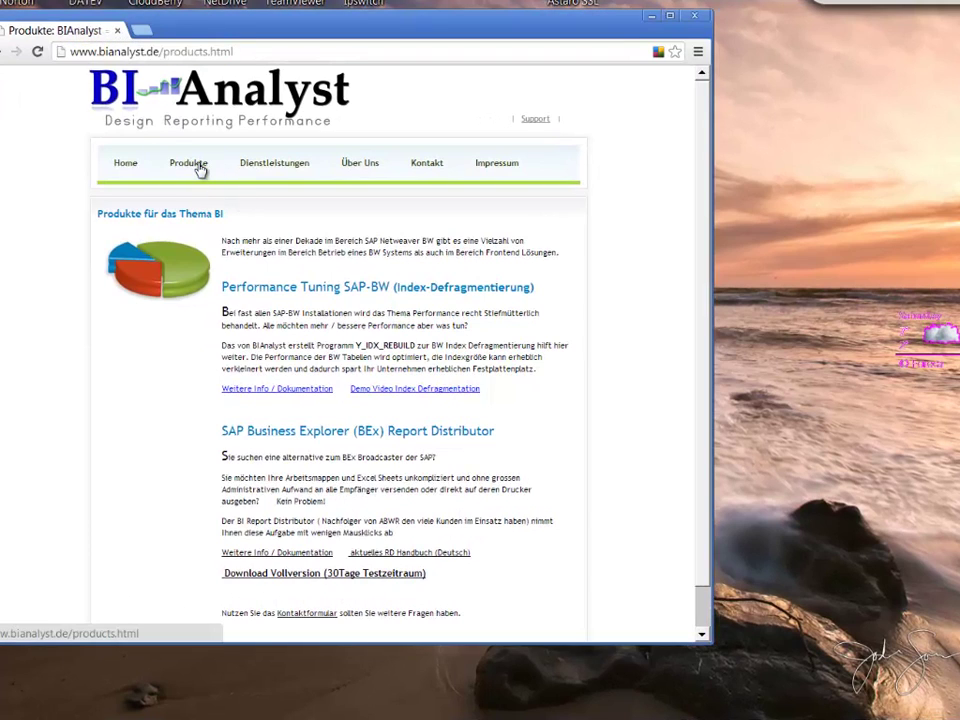
click(285, 580)
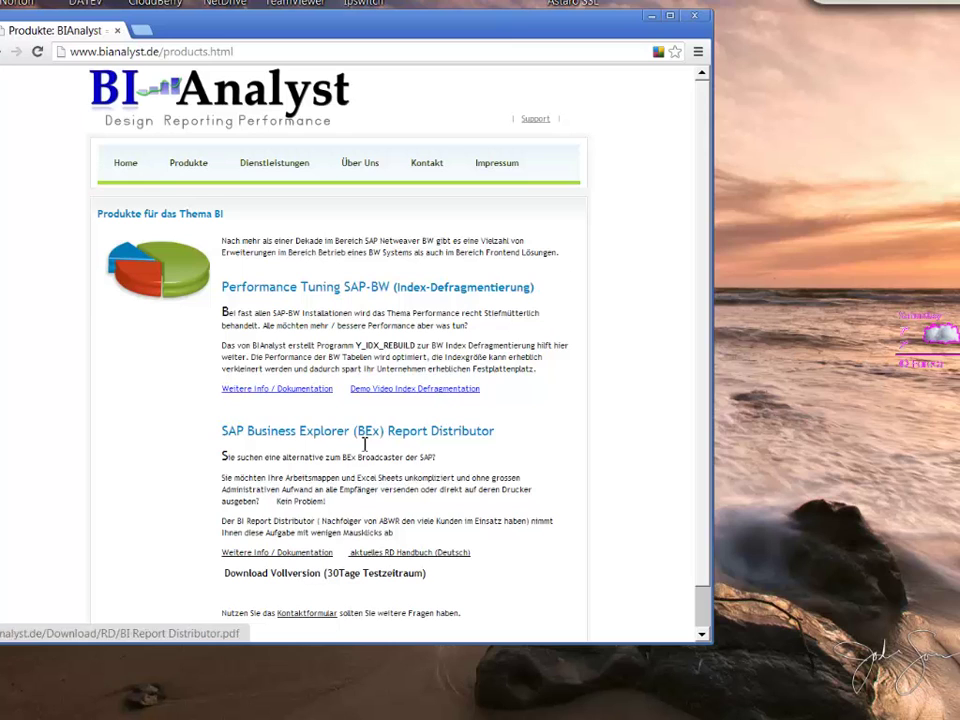
click(300, 577)
Step: Switch from the browser to the BI RD Configuration window and open its main settings
click(652, 19)
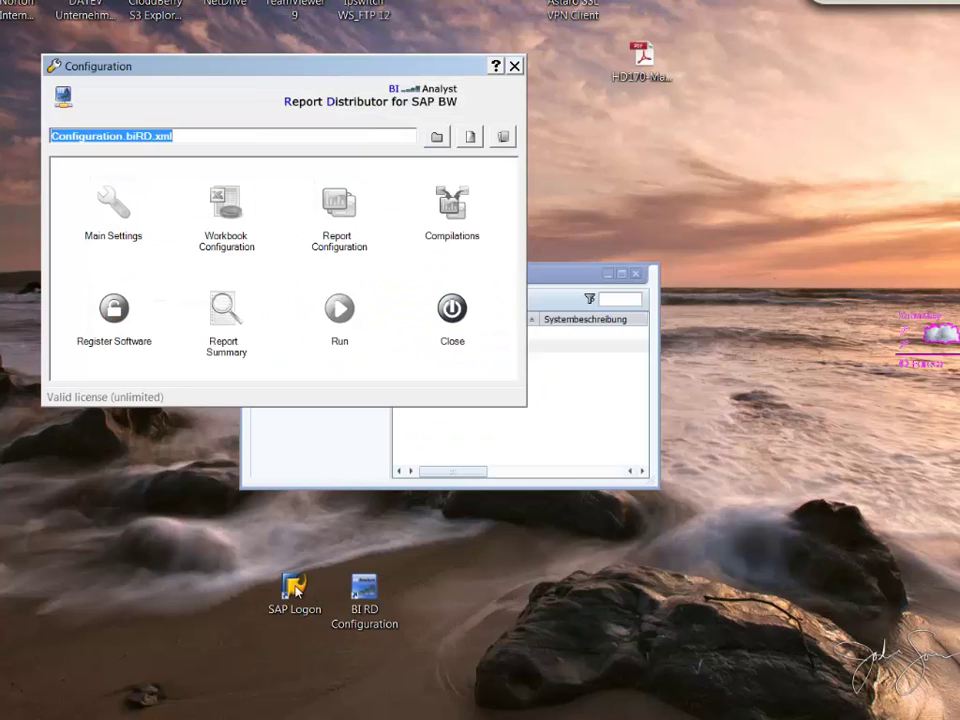
click(370, 590)
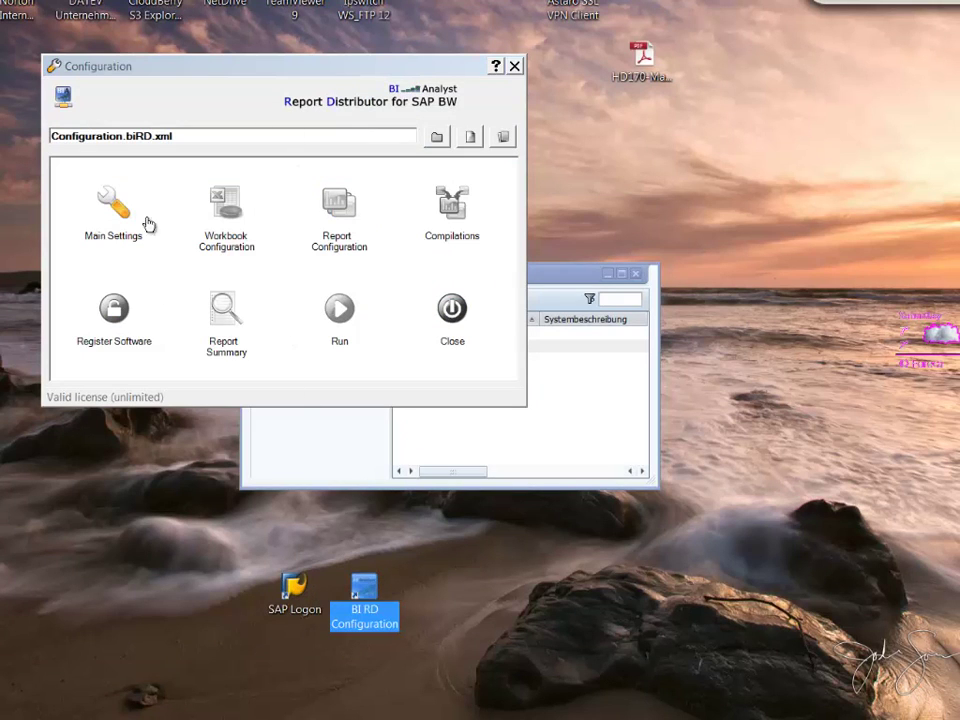
drag(204, 71, 343, 210)
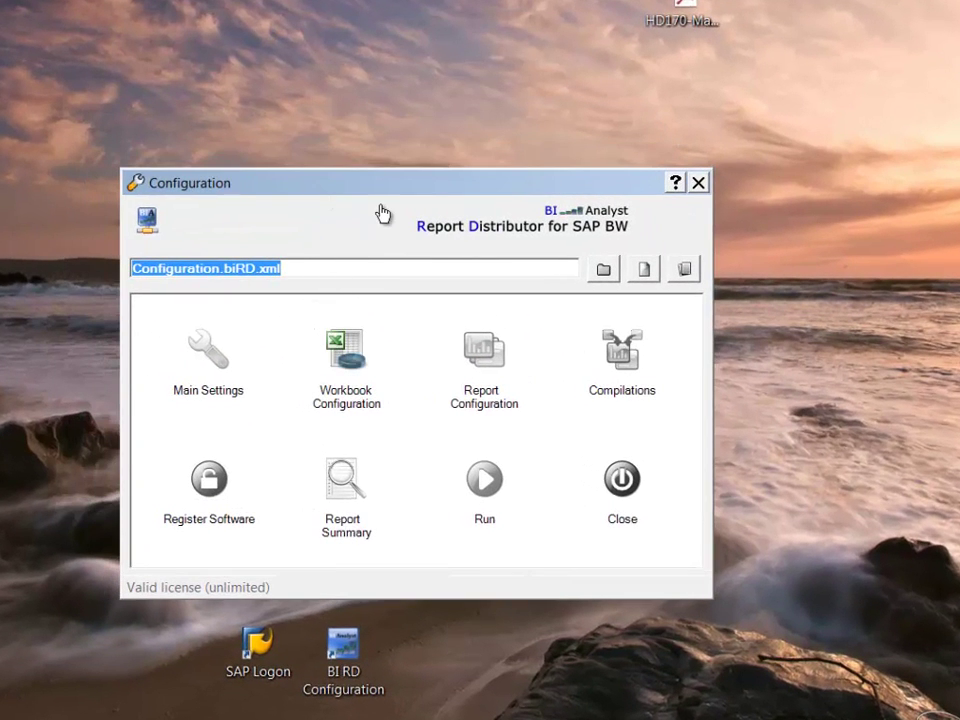
click(211, 366)
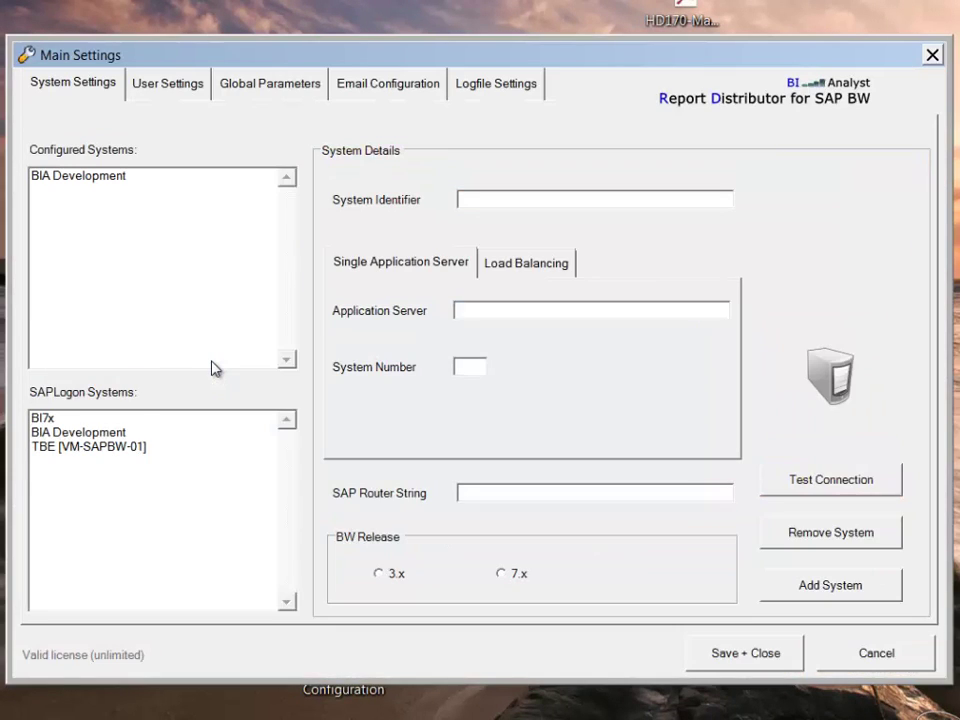
Step: Load the TBE [VM-SAPBW-01] entry from the SAPLogon systems and compare it with the connections listed in SAP Logon
click(129, 451)
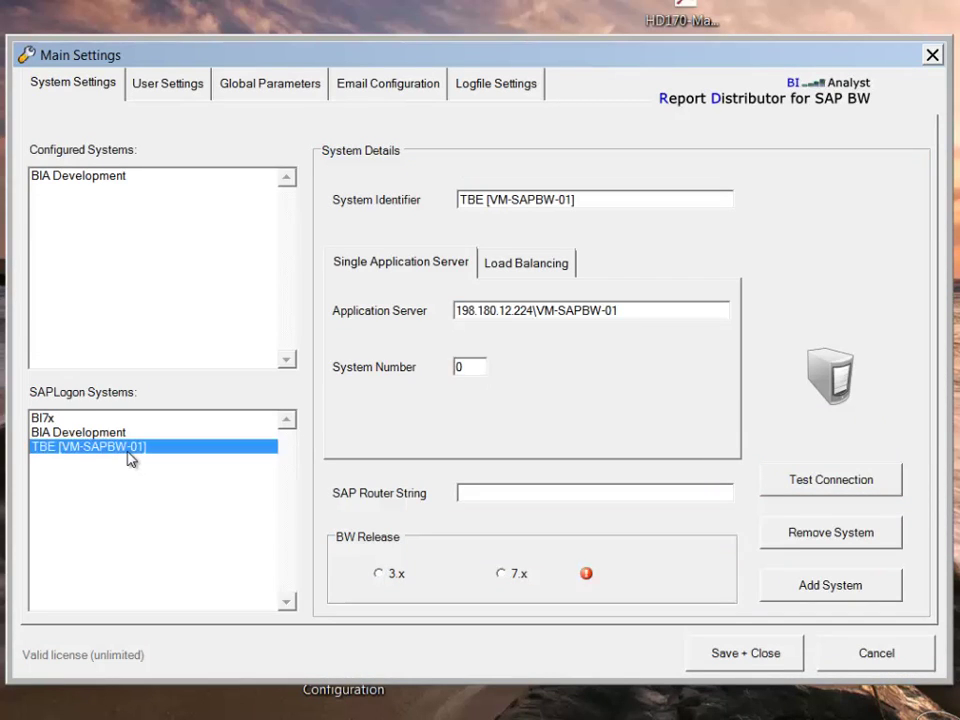
key(alt+Tab)
key(Tab)
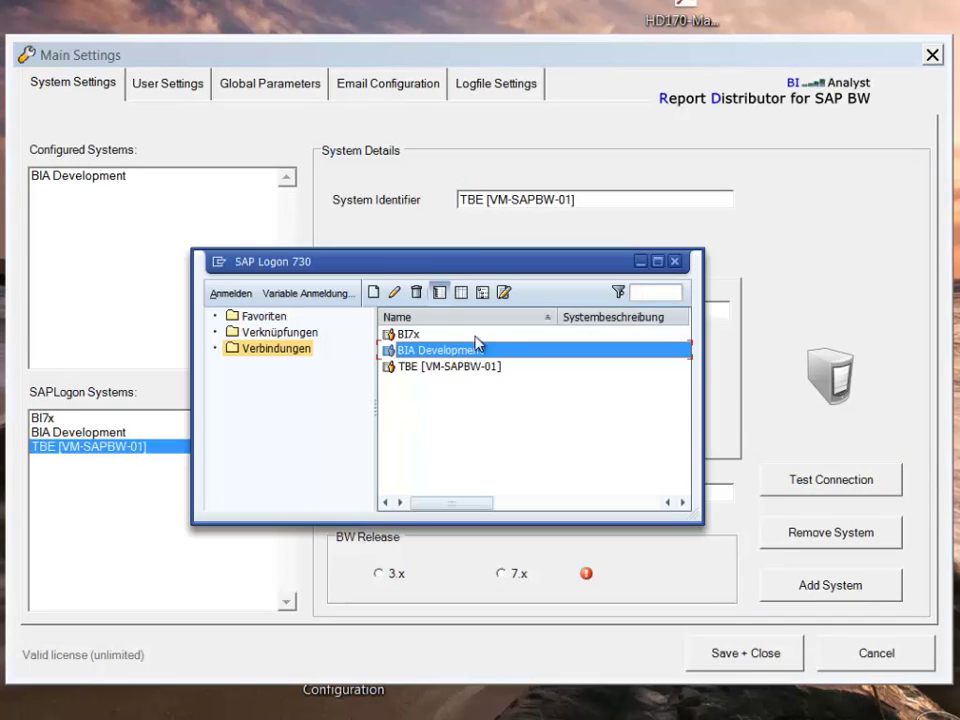
click(434, 367)
click(428, 355)
click(452, 369)
Step: Load the SAPLogon system BIA Development with BW release 7.x, test its connection and view the matching configured system
click(115, 433)
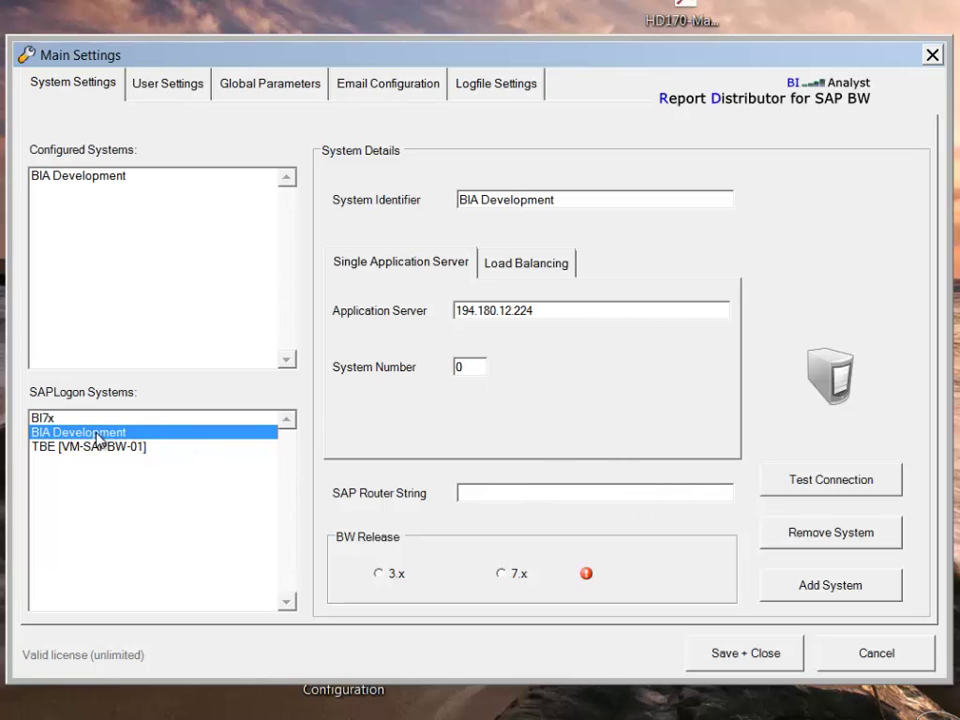
click(502, 574)
click(826, 479)
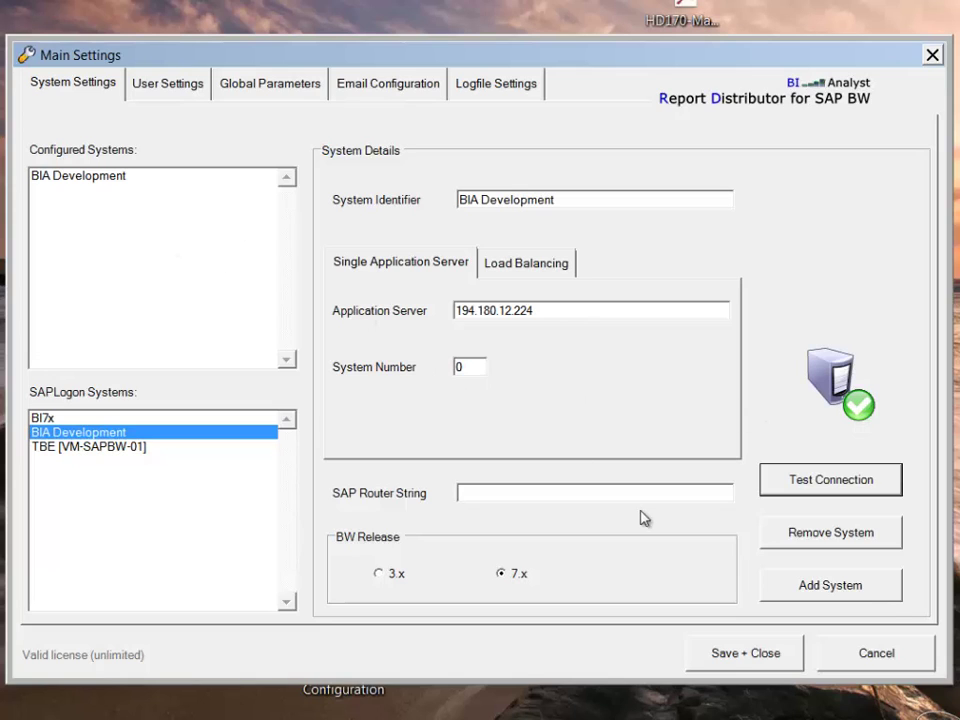
click(109, 180)
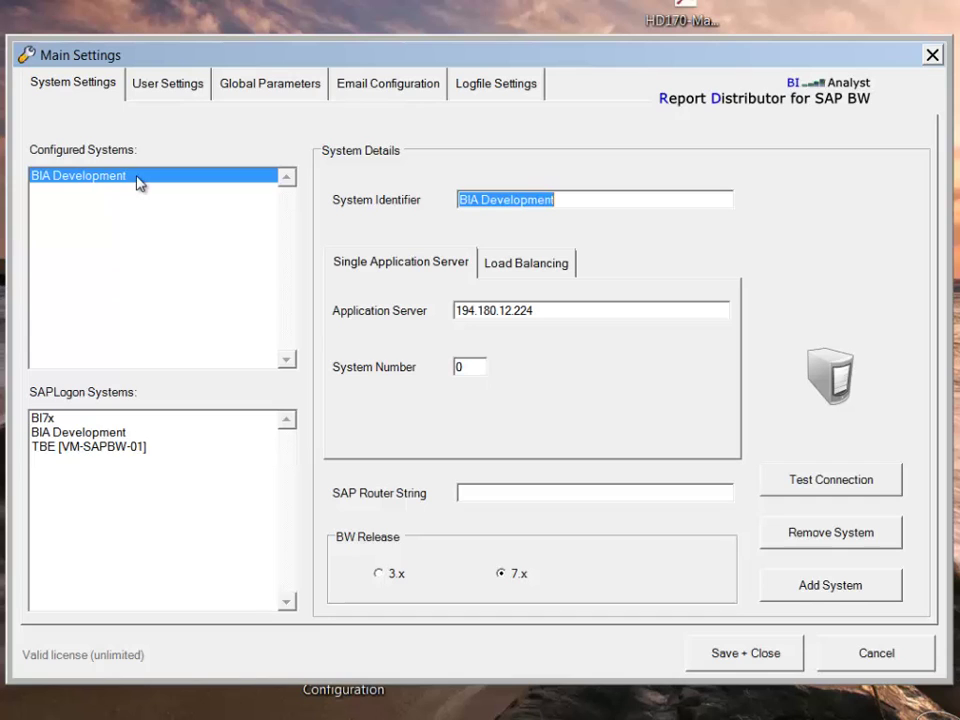
Step: View the details of the user configured for BIA Development and test that user's connection
click(143, 87)
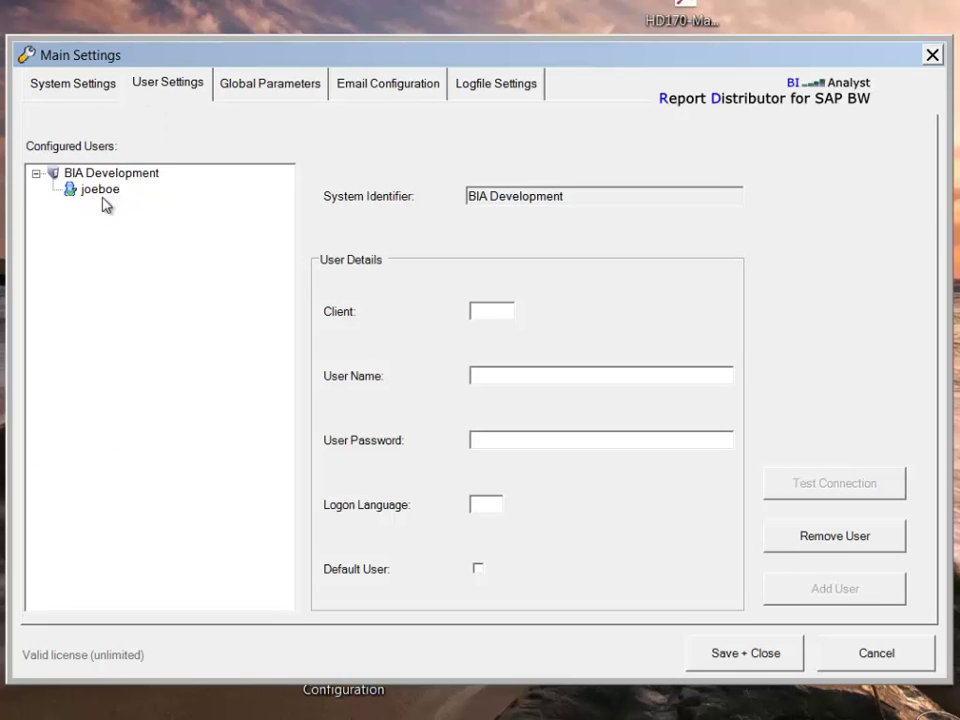
click(94, 194)
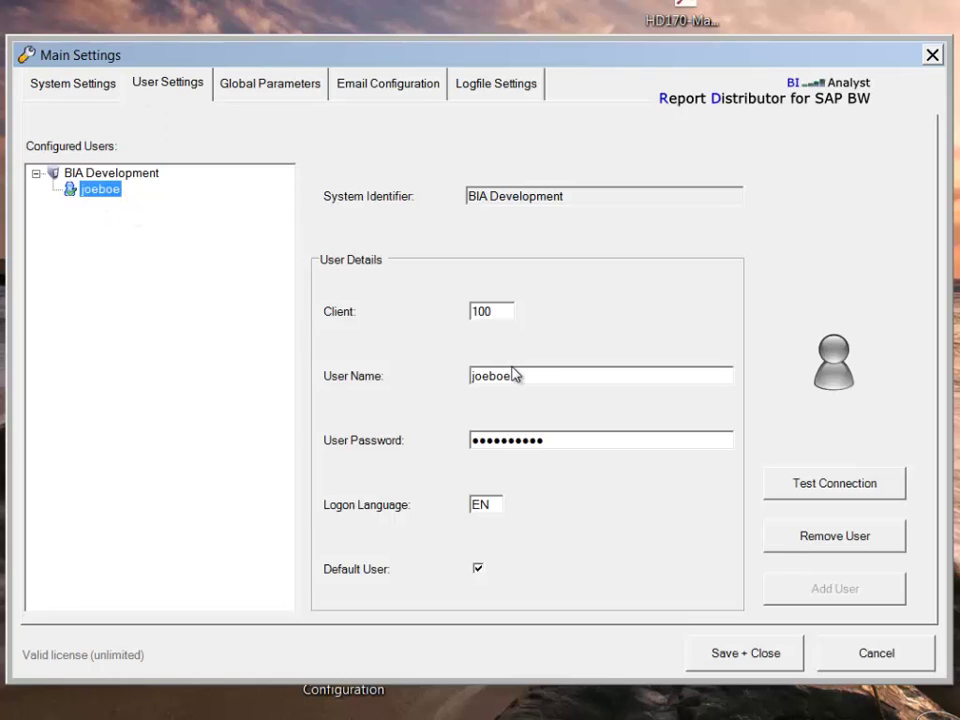
click(581, 448)
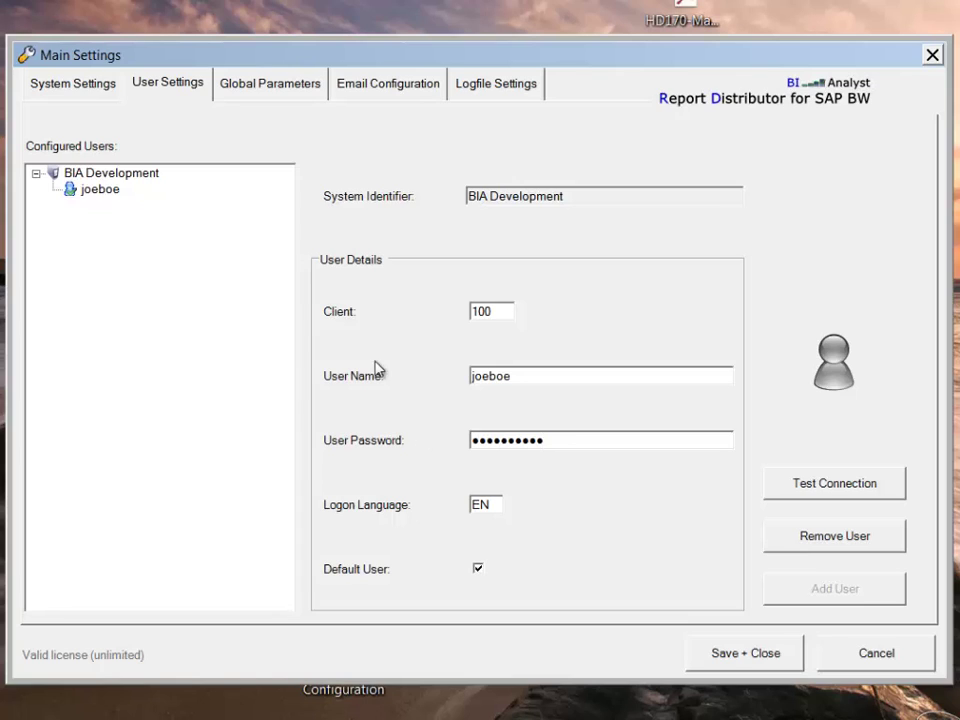
click(116, 192)
click(835, 483)
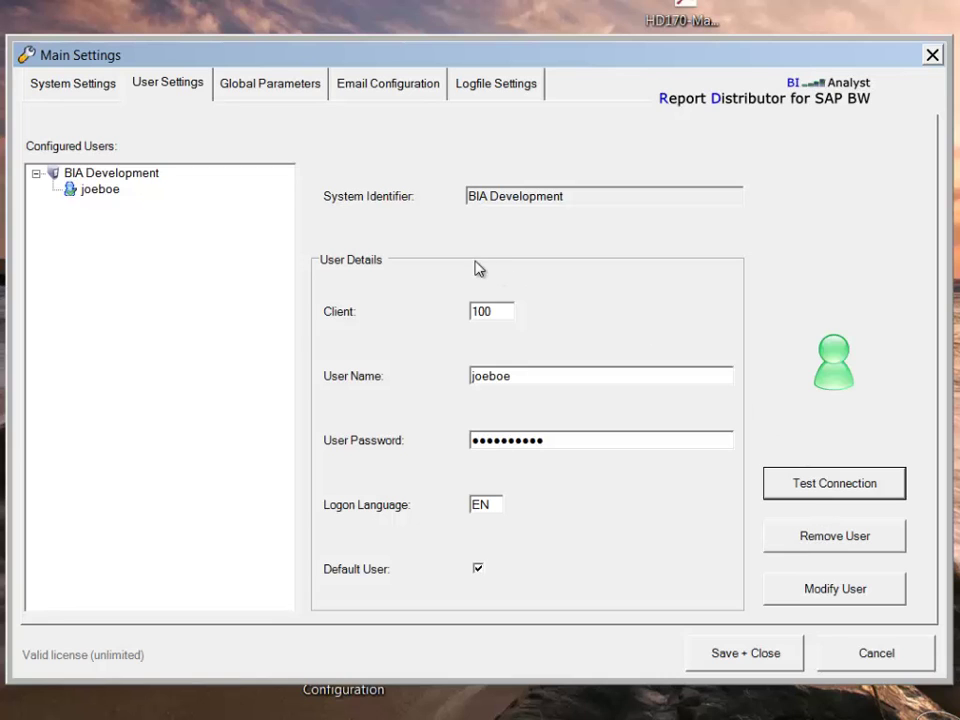
Step: Choose PDFCreator as both the default Excel printer and the PostScript printer in the global parameters
click(278, 90)
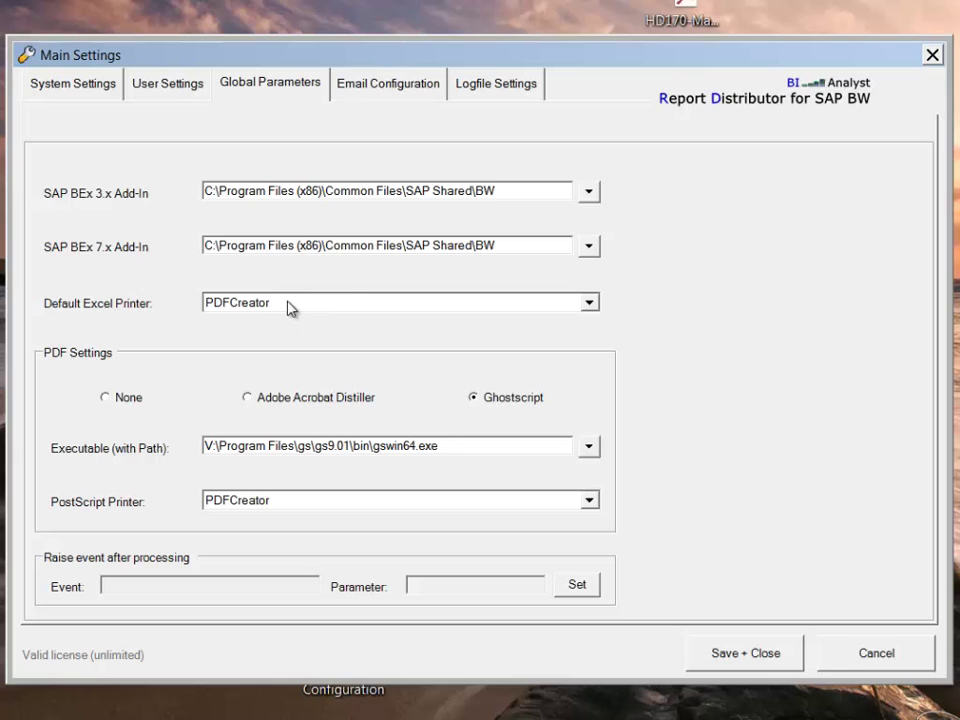
click(590, 302)
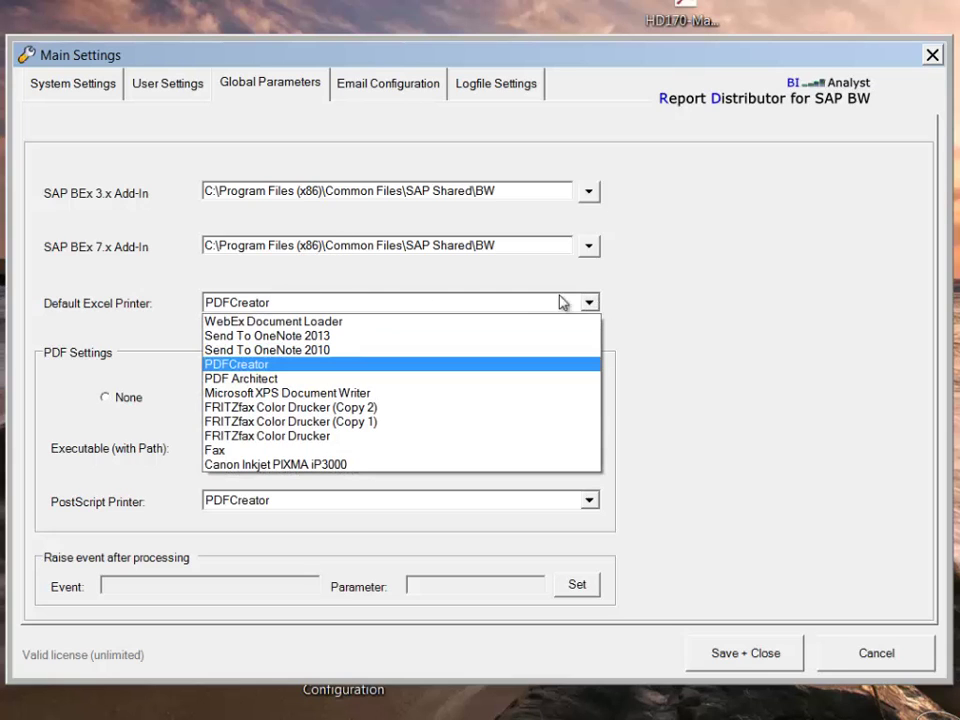
click(245, 370)
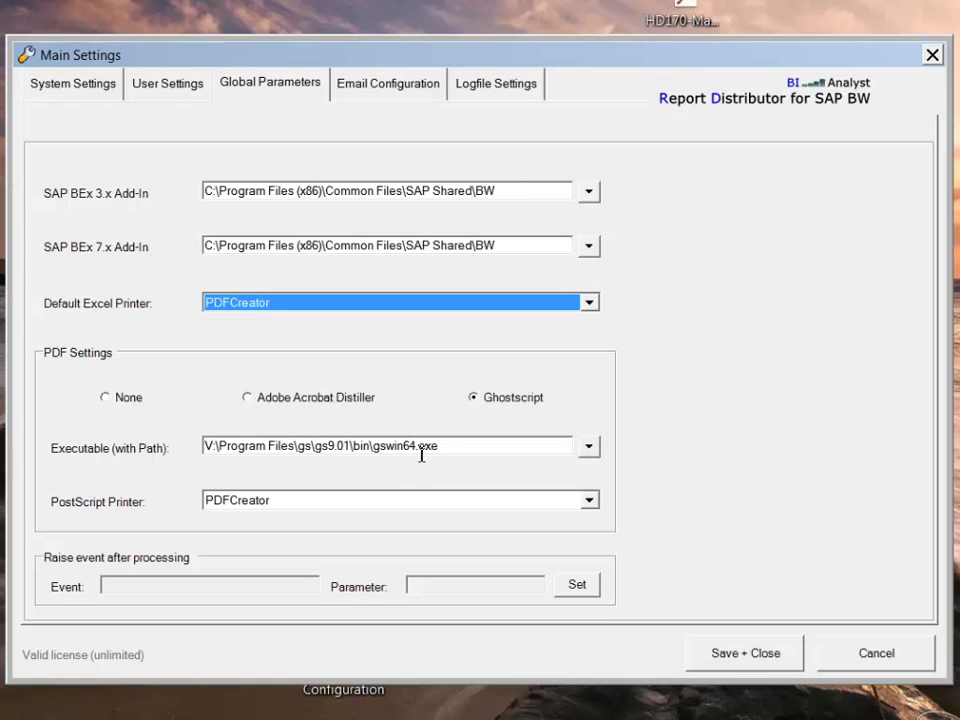
click(590, 501)
click(590, 501)
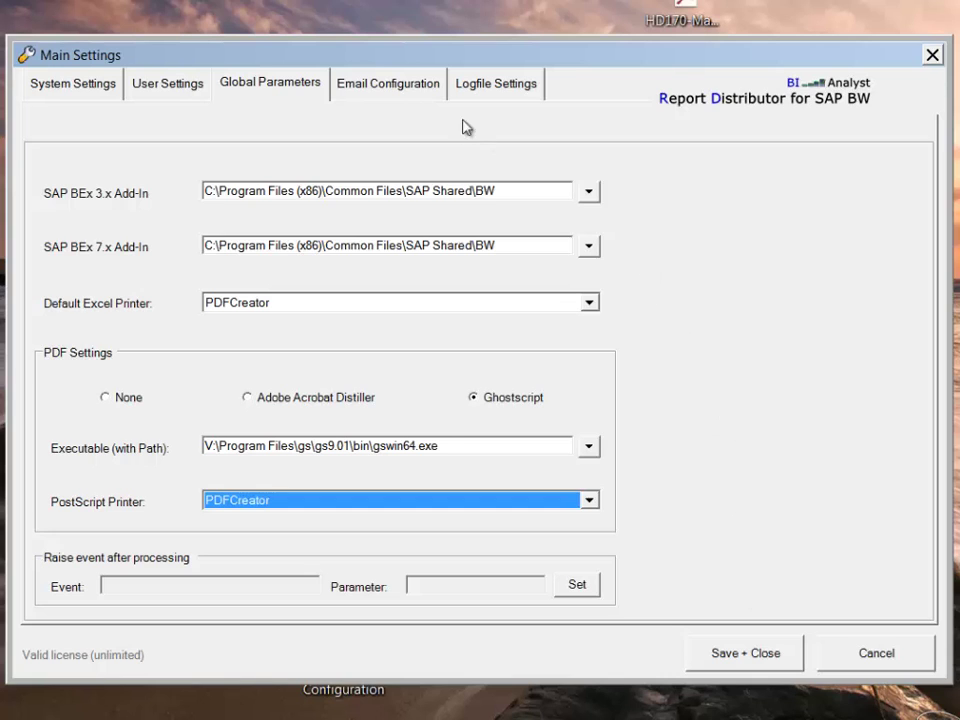
Step: Review the email configuration, including the default subject, the mail body and the admin mail recipient
click(385, 88)
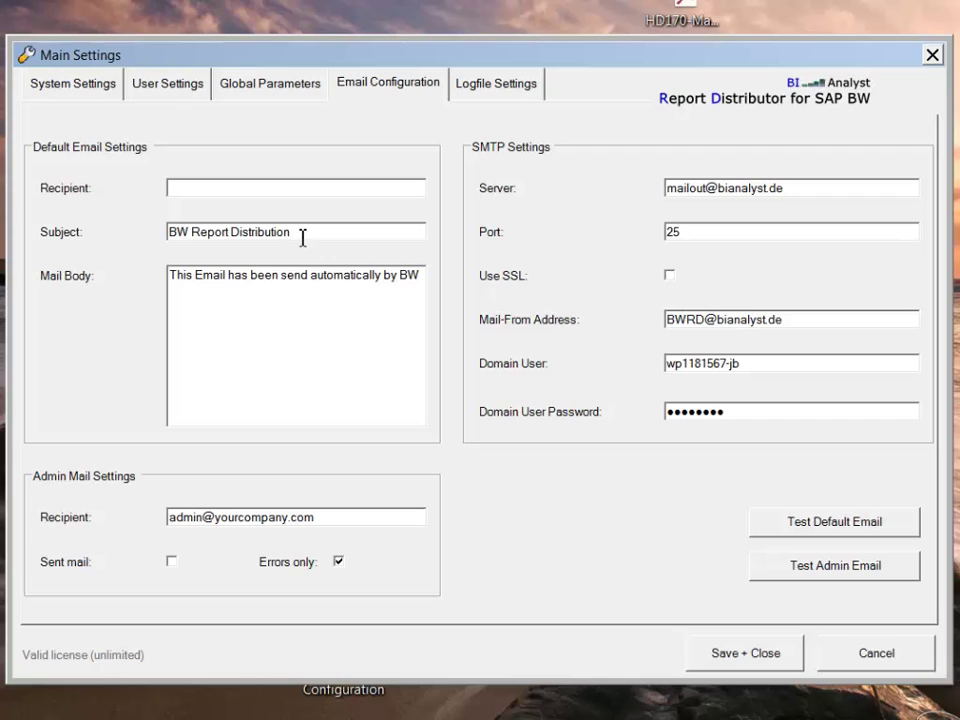
drag(303, 238, 139, 222)
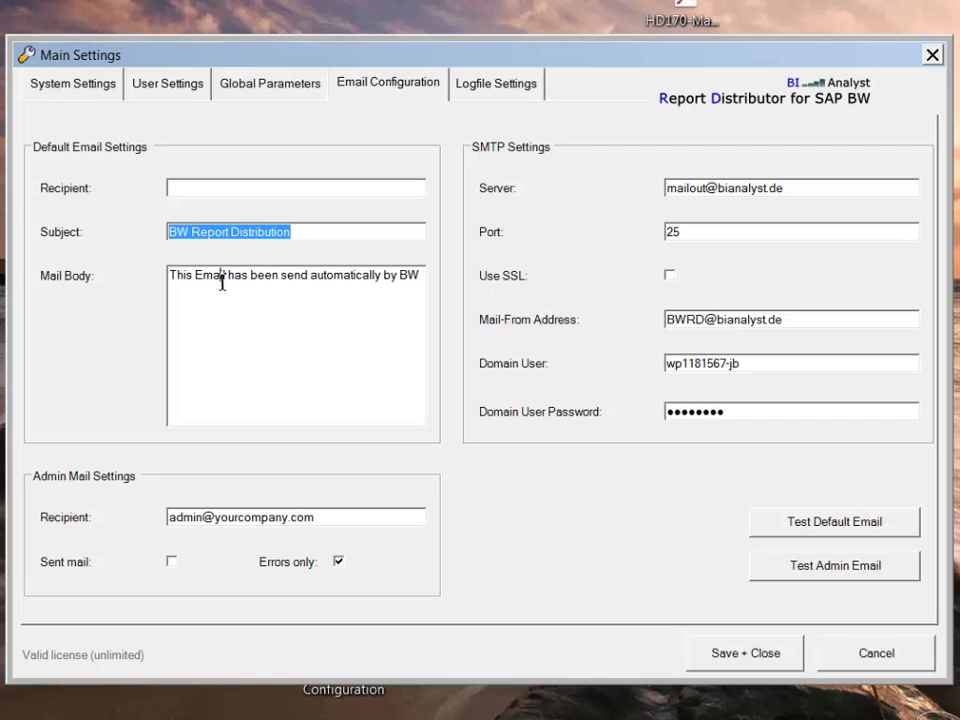
drag(222, 280, 139, 277)
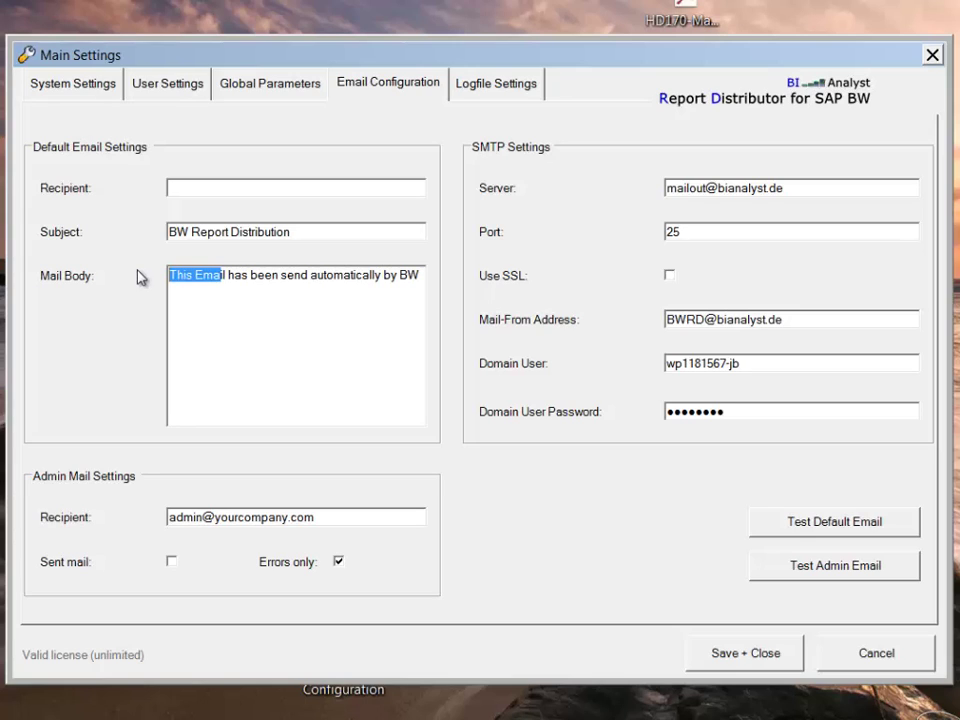
click(296, 341)
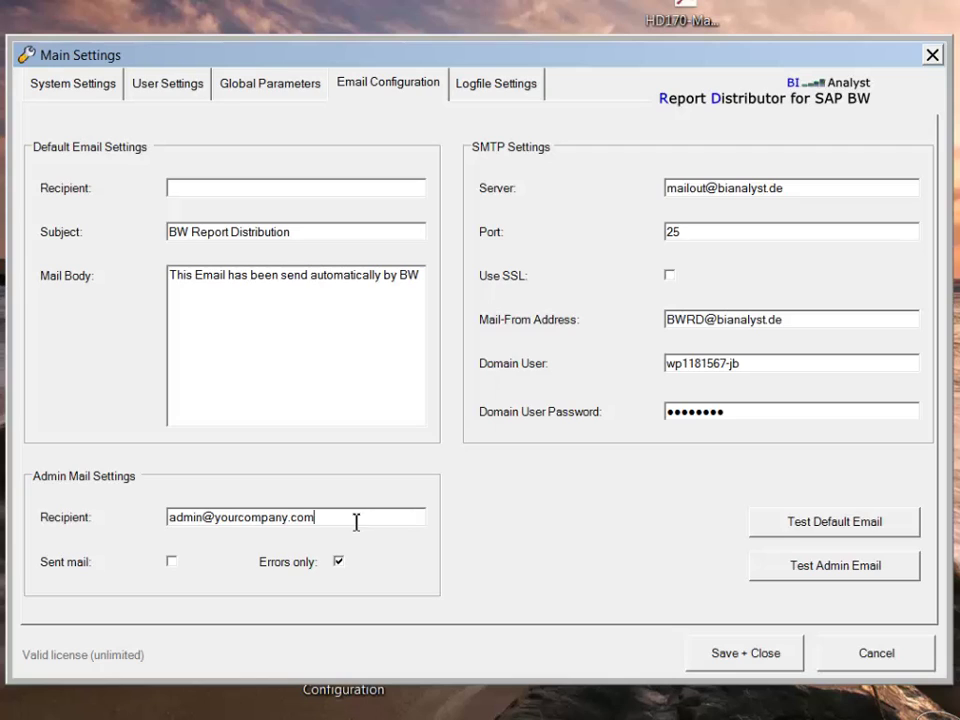
drag(356, 521, 111, 514)
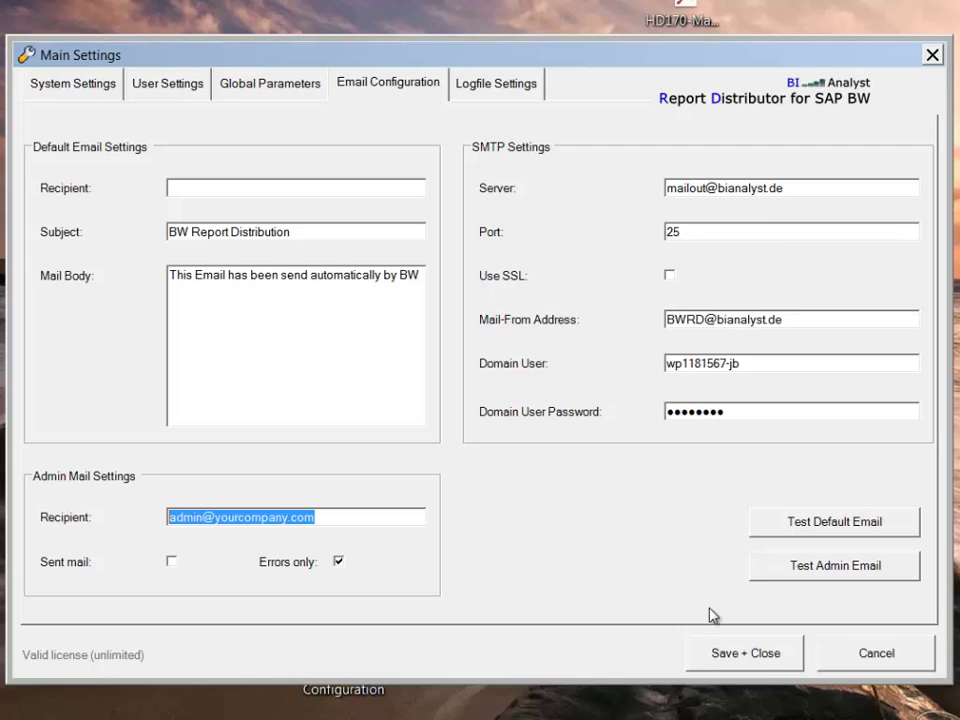
Step: Review the logfile settings and save the main settings to the configuration file
click(530, 87)
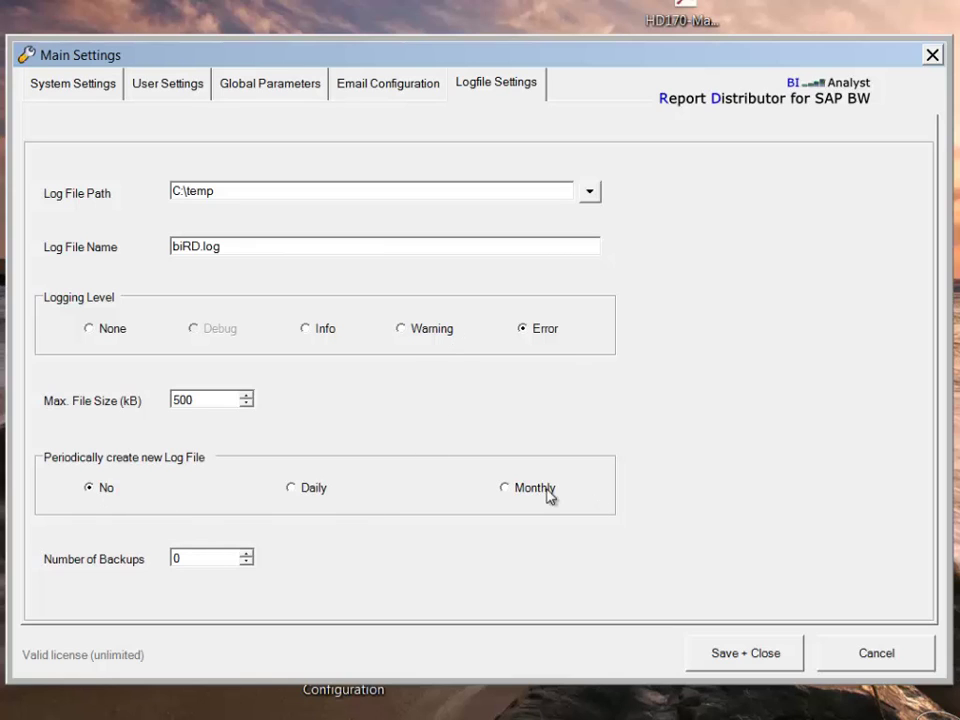
click(729, 669)
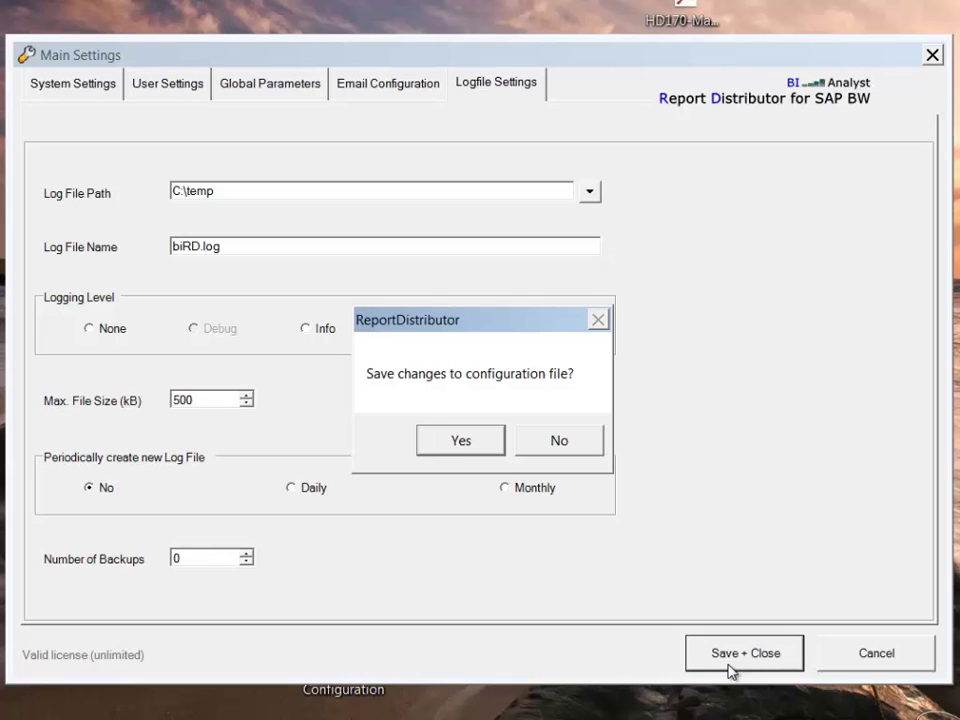
click(471, 446)
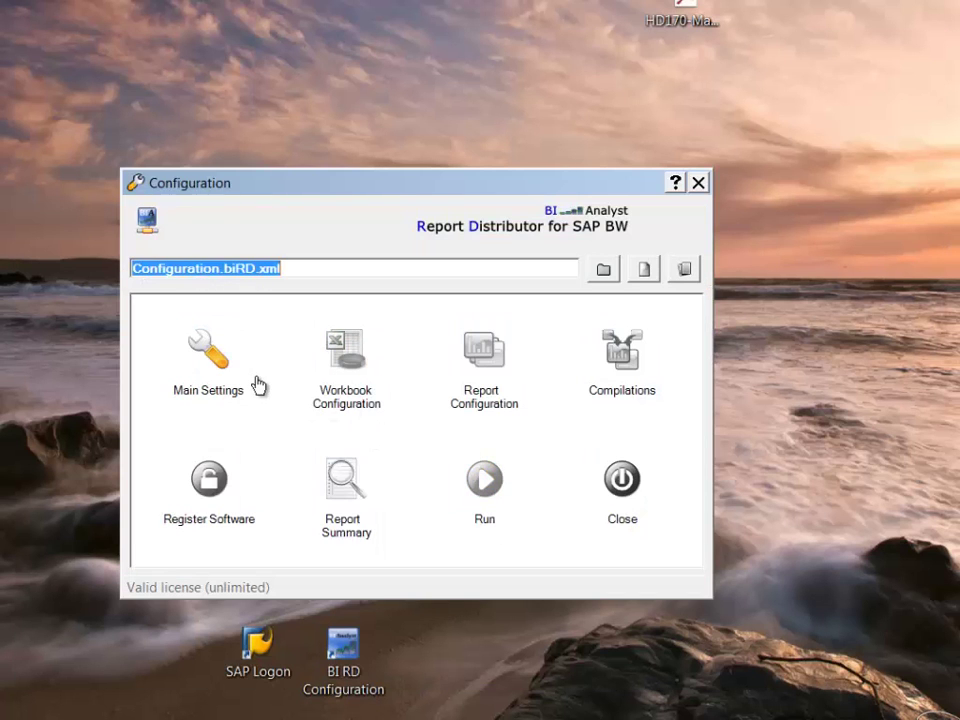
Step: In the workbook configuration, examine the small Chart Demo and Top10 Customer Demo workbooks and the details of variable 0SALEORG
click(343, 370)
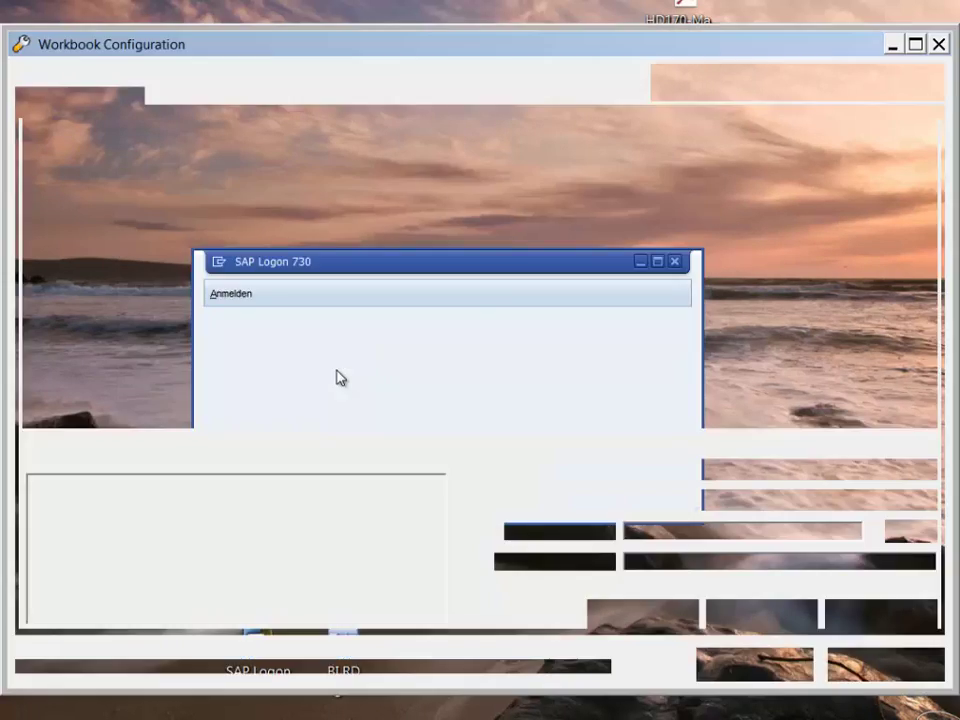
click(331, 157)
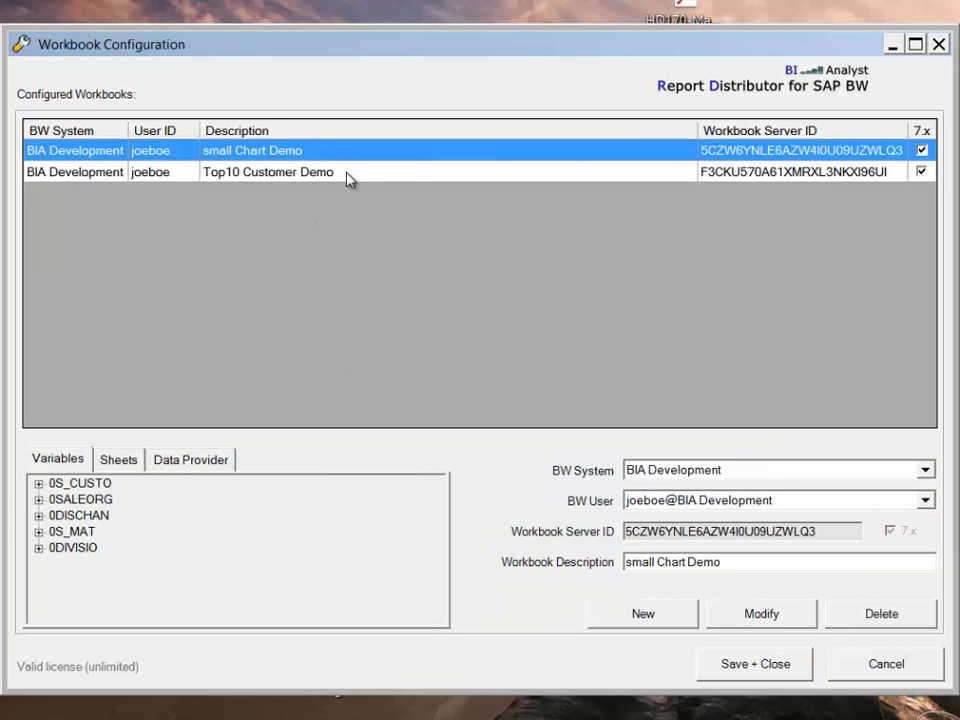
click(346, 175)
click(332, 157)
click(332, 176)
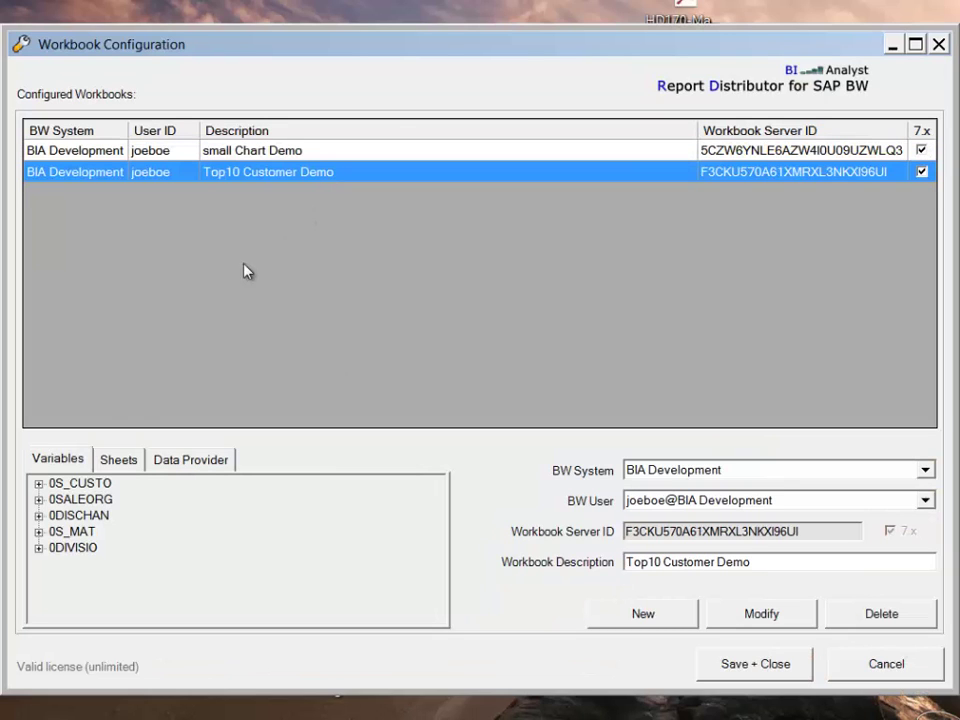
click(38, 500)
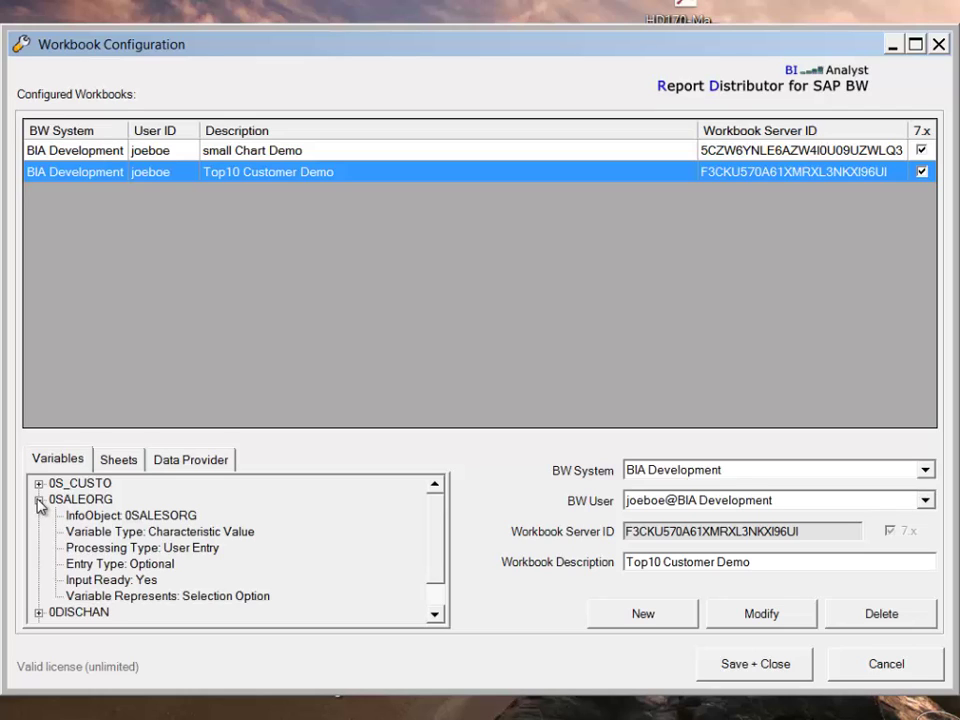
Step: Add the 3Month Top 10 Dash workbook from the BW history to the configured workbooks
click(630, 617)
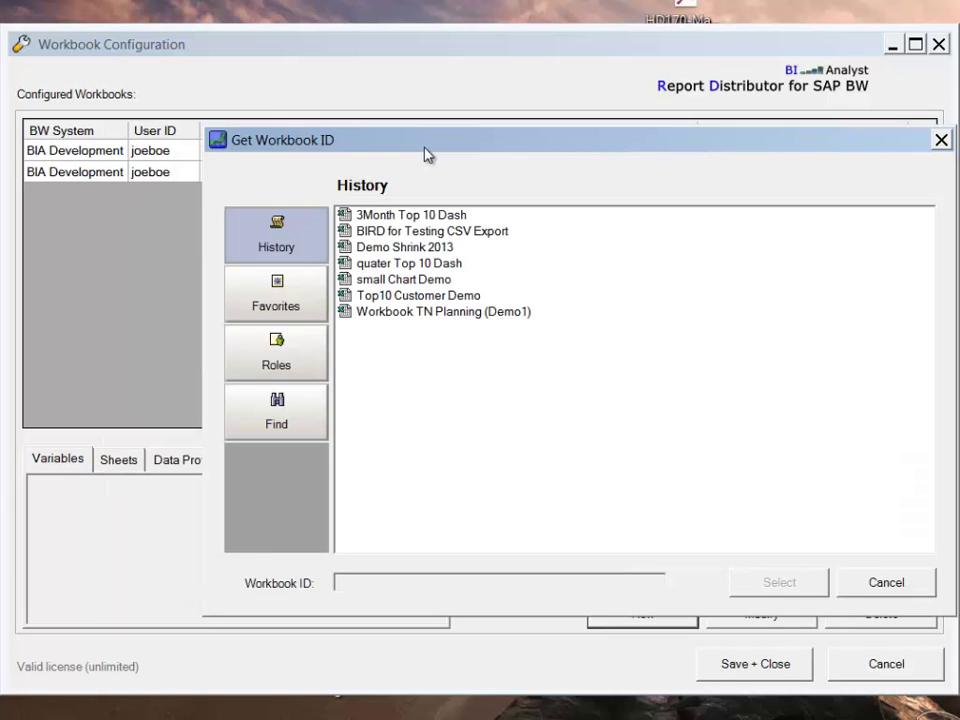
drag(426, 154, 303, 109)
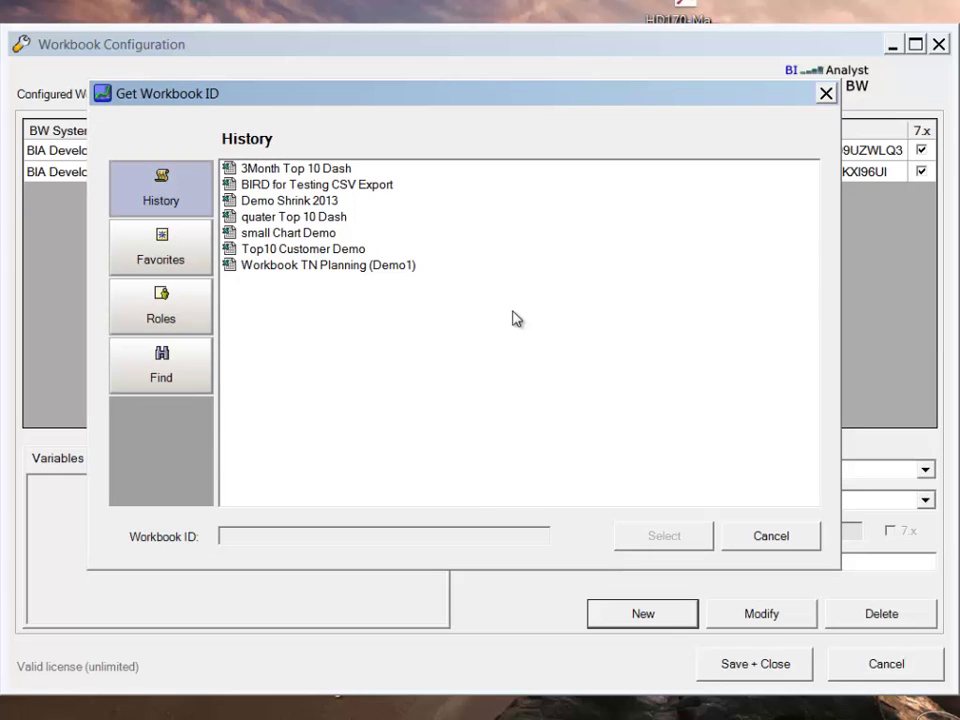
drag(380, 95, 355, 95)
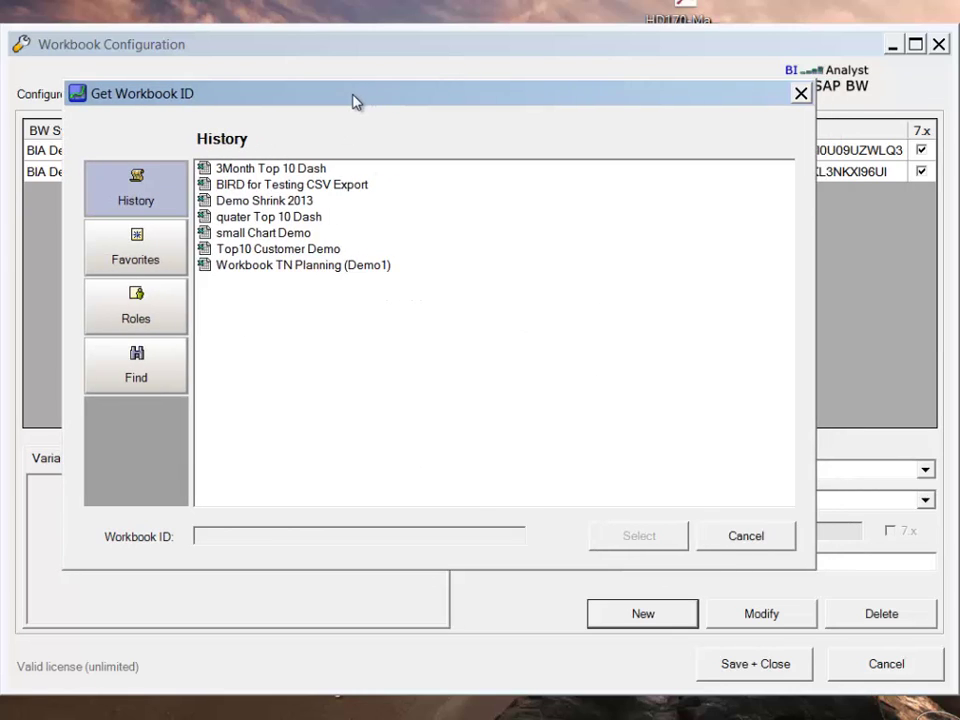
click(273, 172)
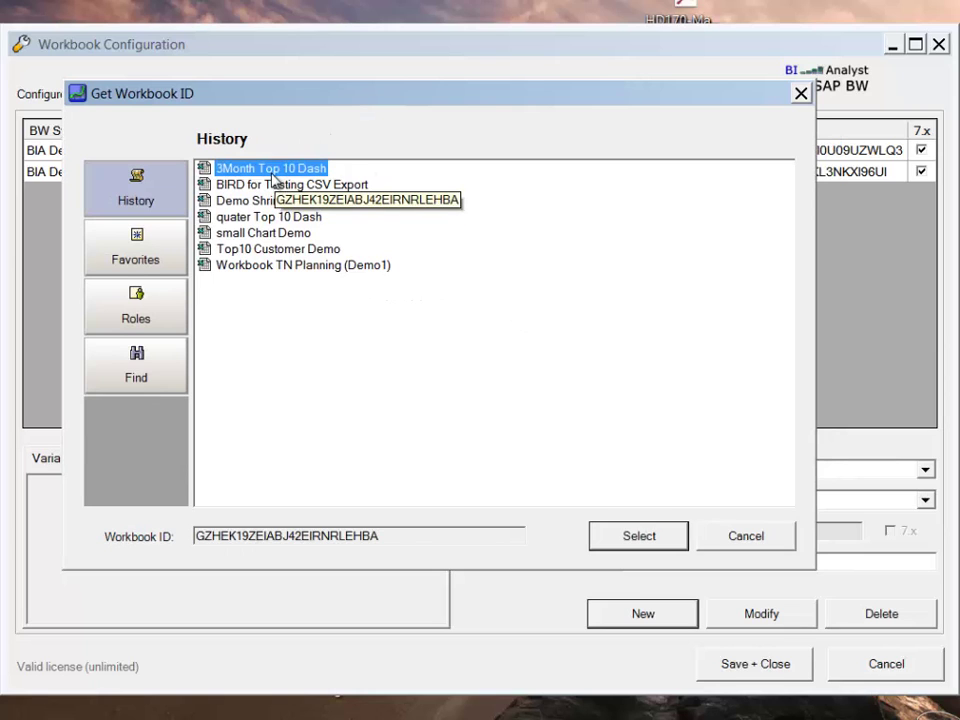
click(639, 537)
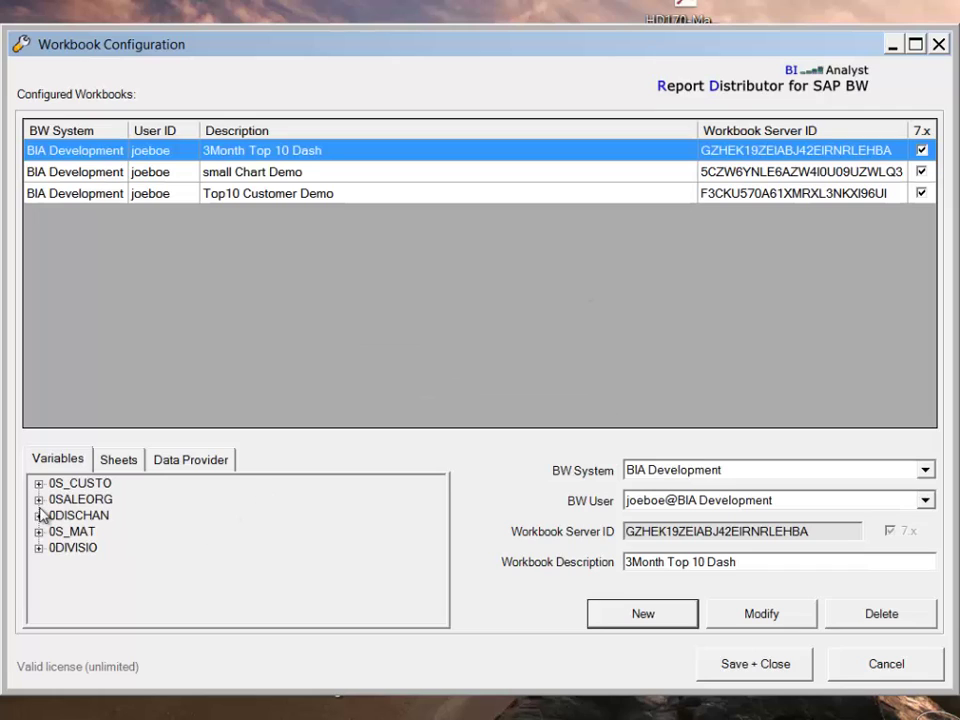
Step: Check the sheets and data provider of 3Month Top 10 Dash and save the workbook configuration to the configuration file
click(115, 463)
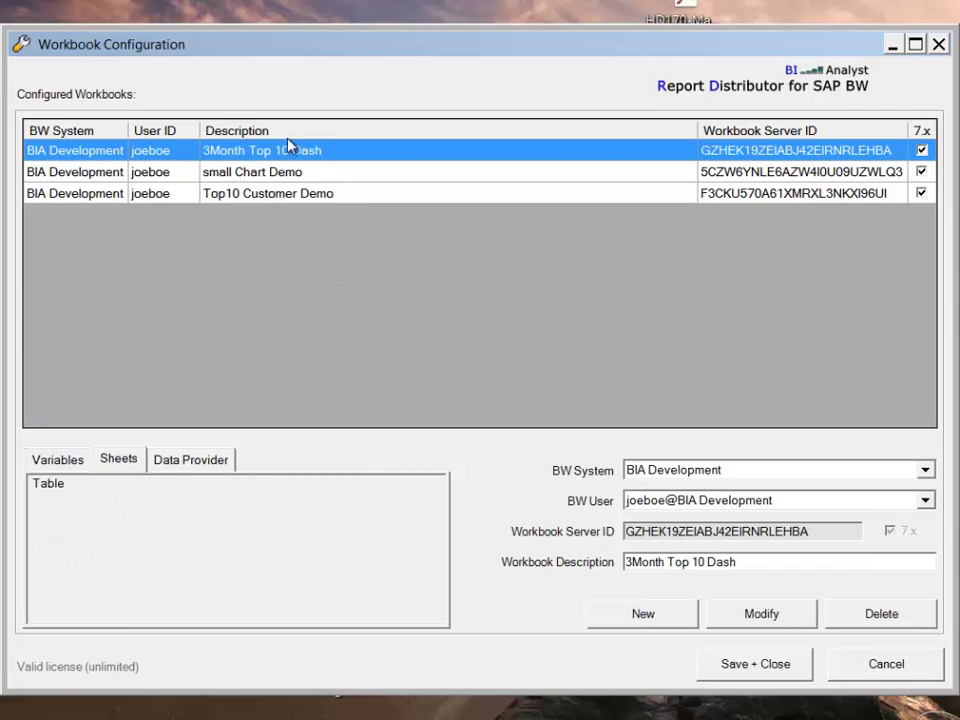
click(214, 463)
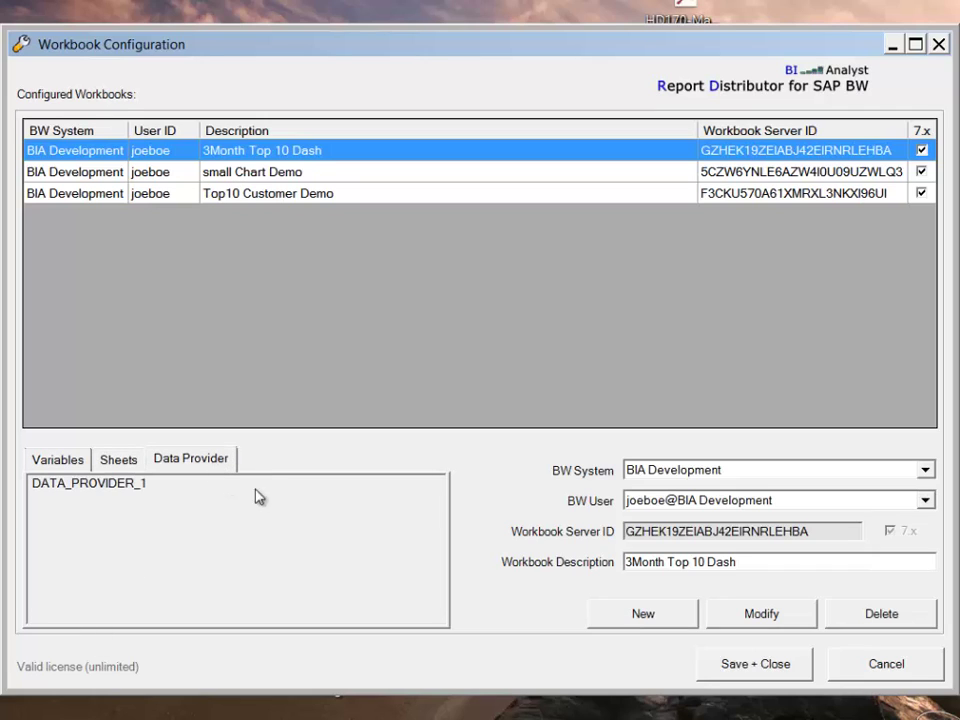
click(762, 668)
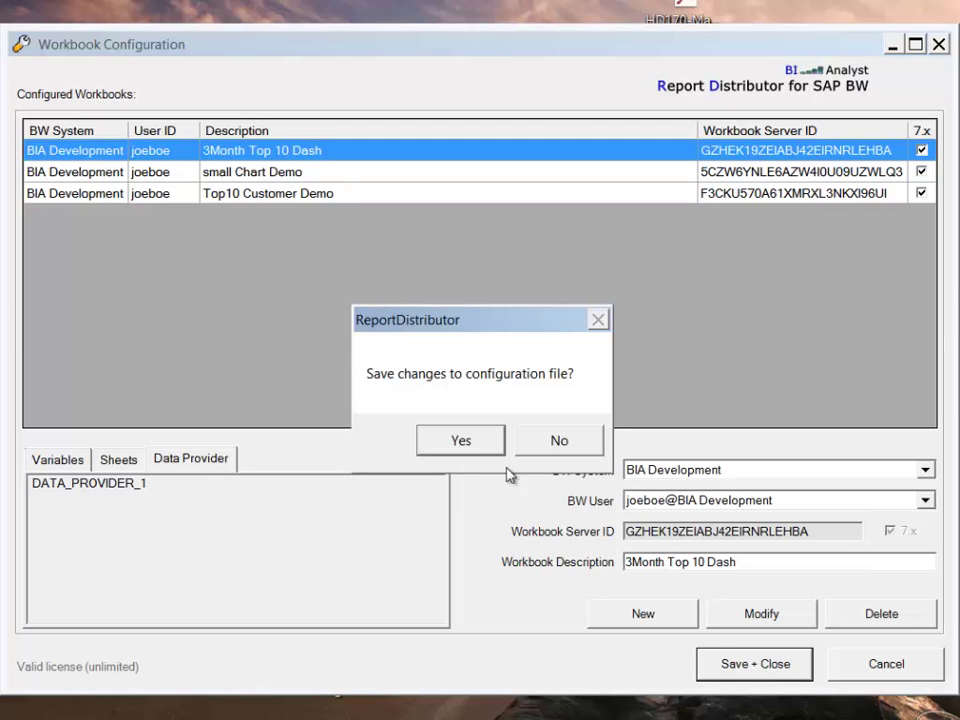
click(465, 445)
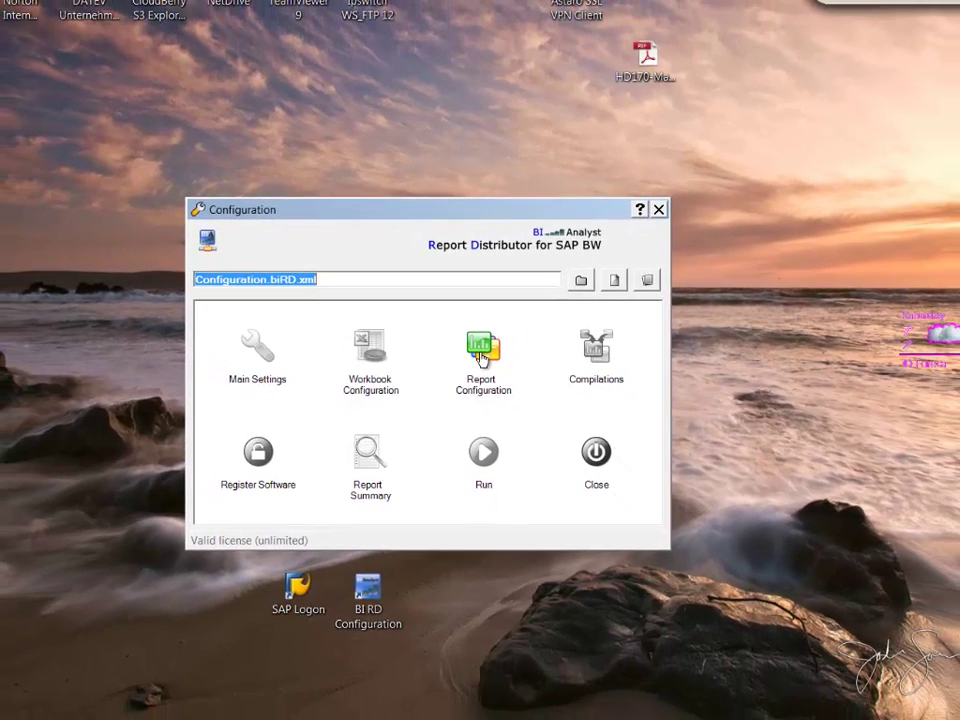
Step: In the report configuration, delete the January_Rep_ report based on the Top10 Customer Demo workbook
click(482, 362)
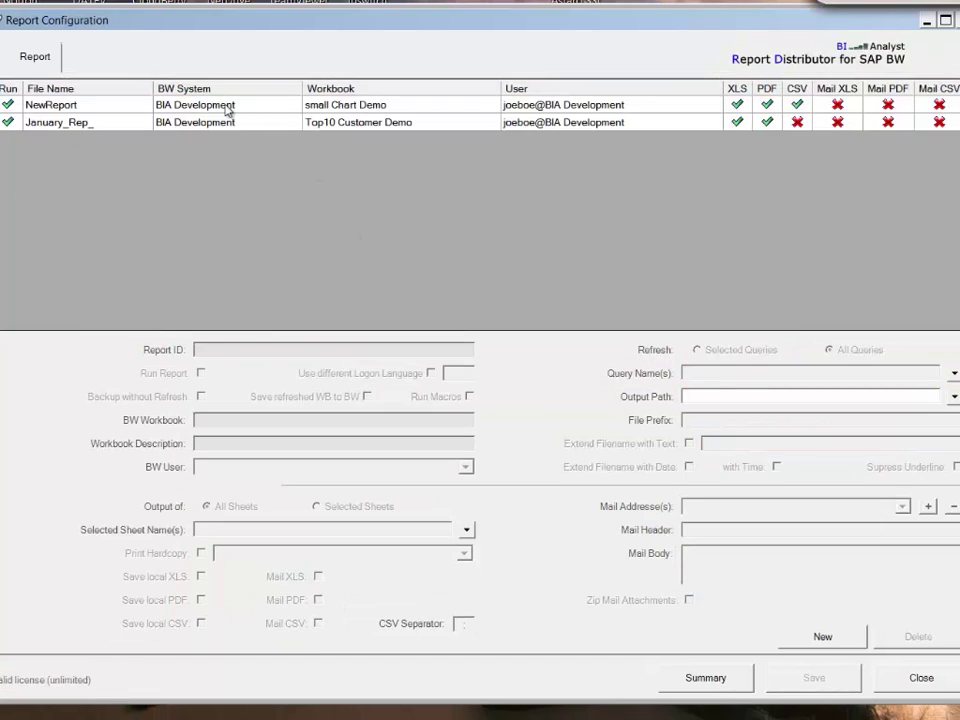
click(231, 123)
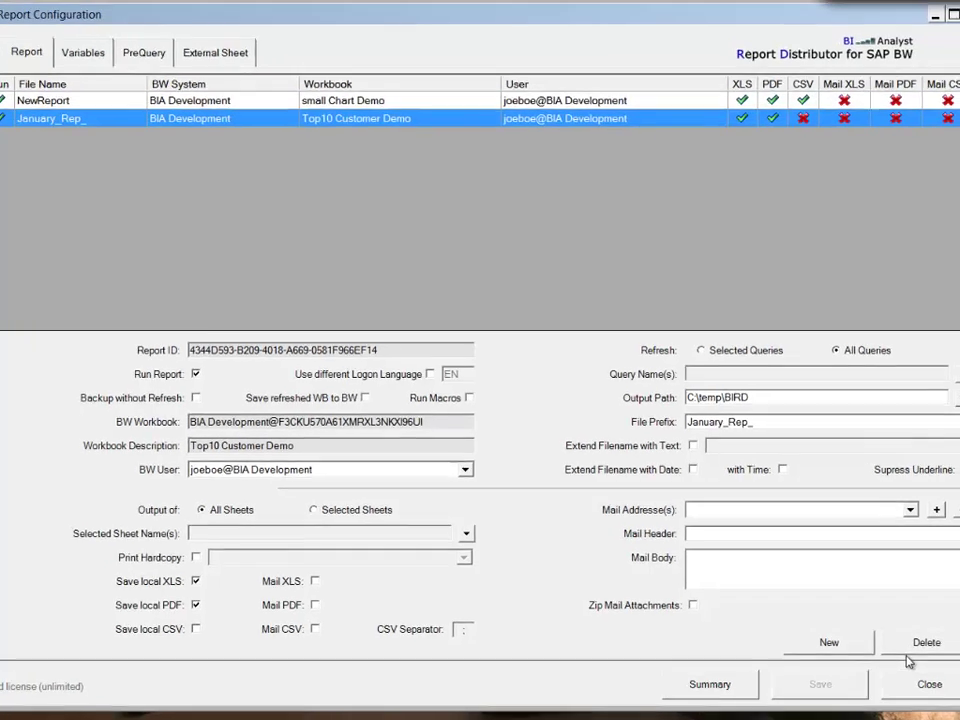
click(912, 648)
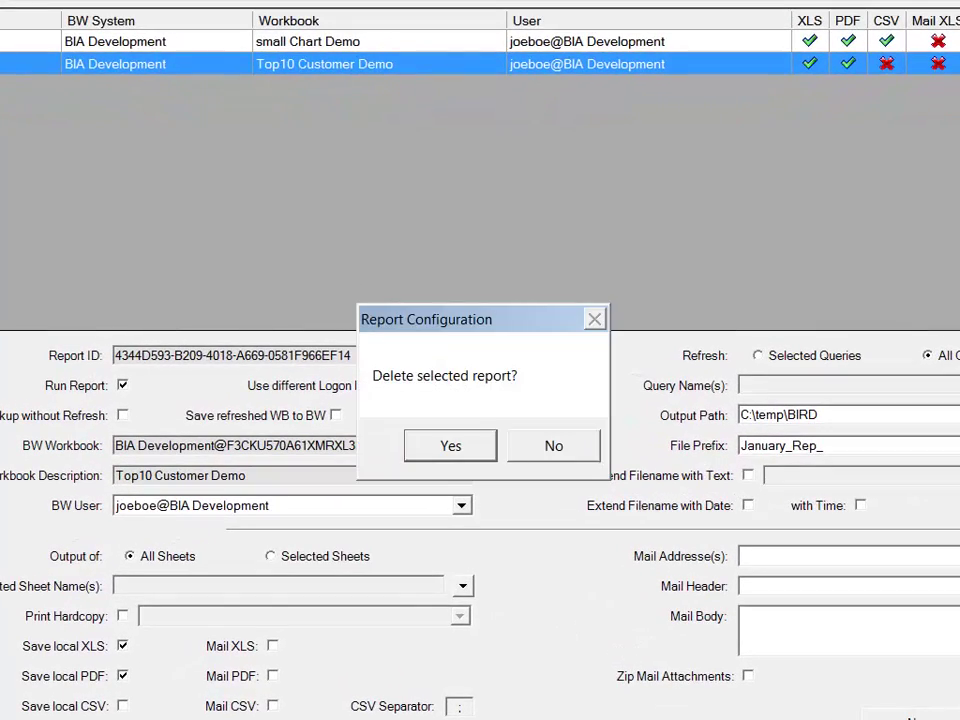
click(440, 448)
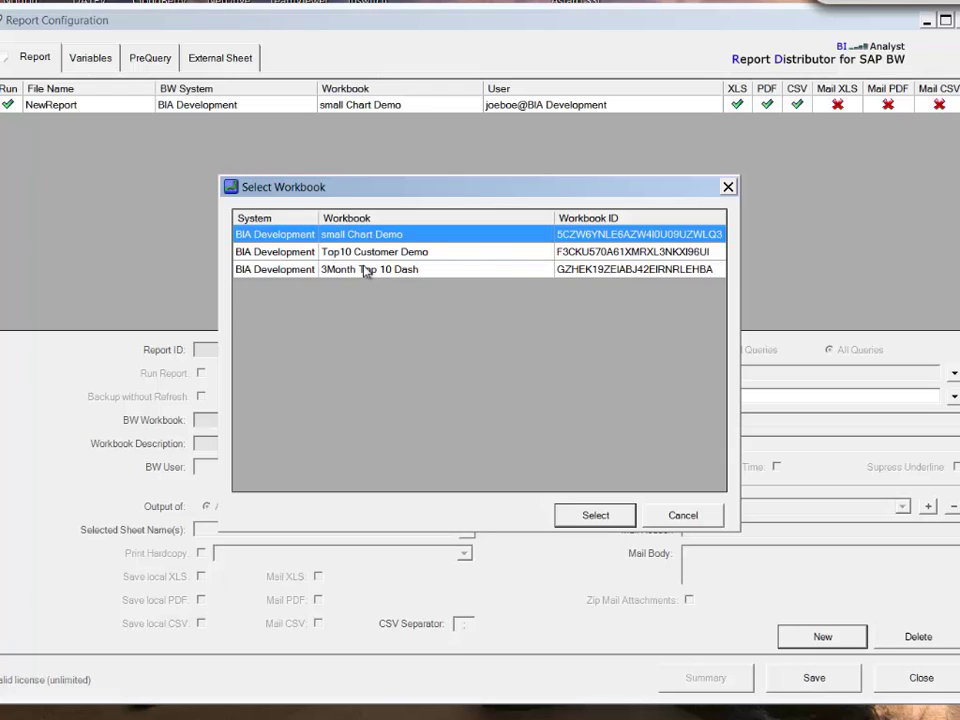
Step: Create a new report from the 3Month Top 10 Dash workbook and enable it to run
click(365, 271)
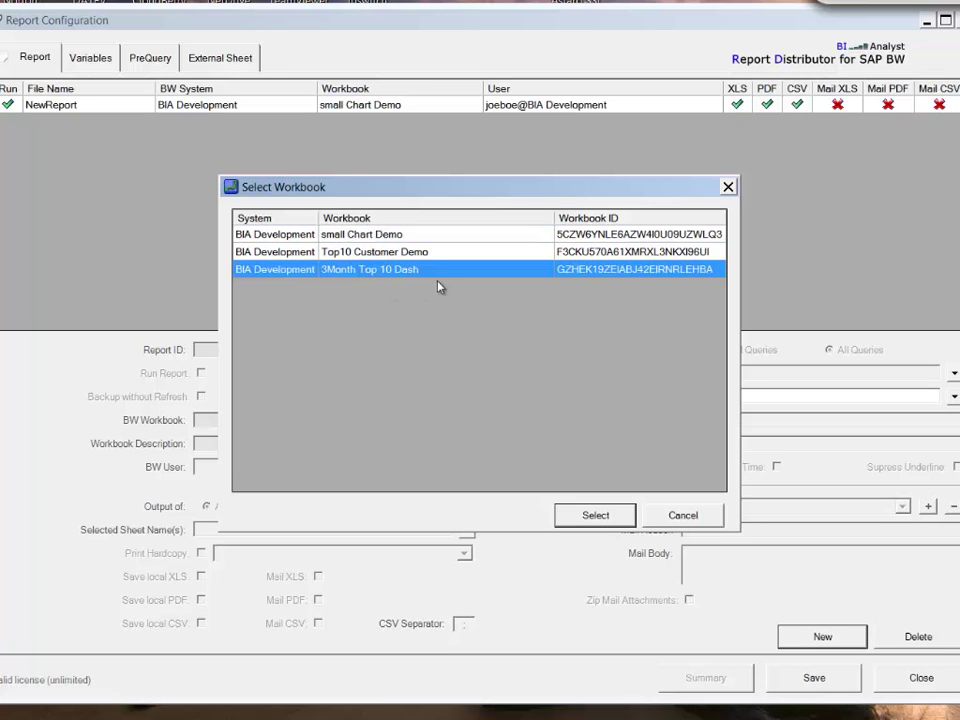
click(595, 515)
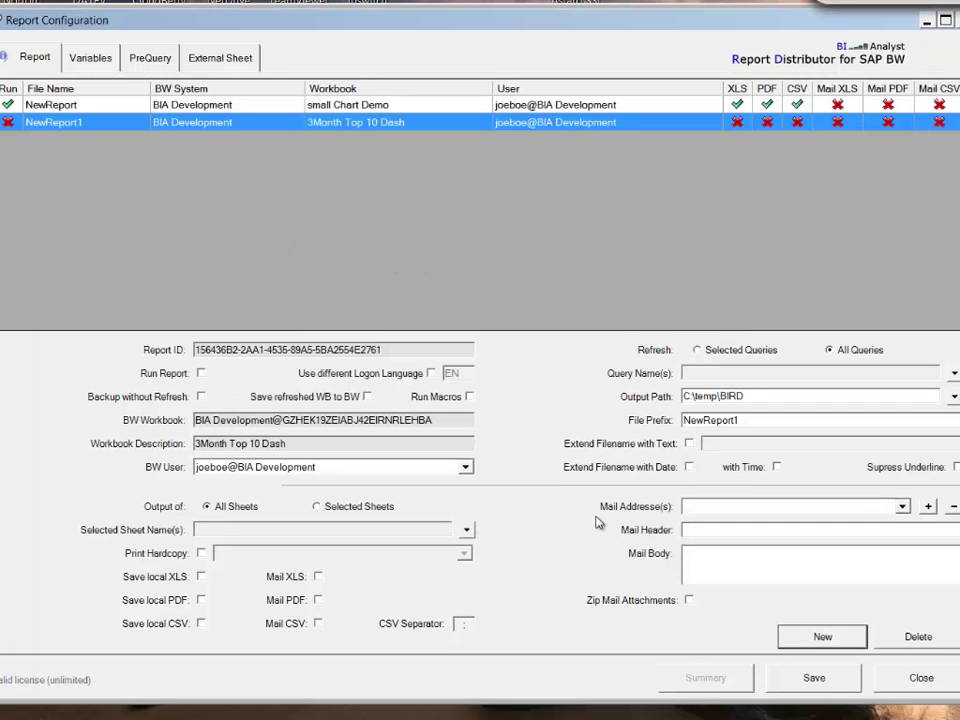
click(202, 374)
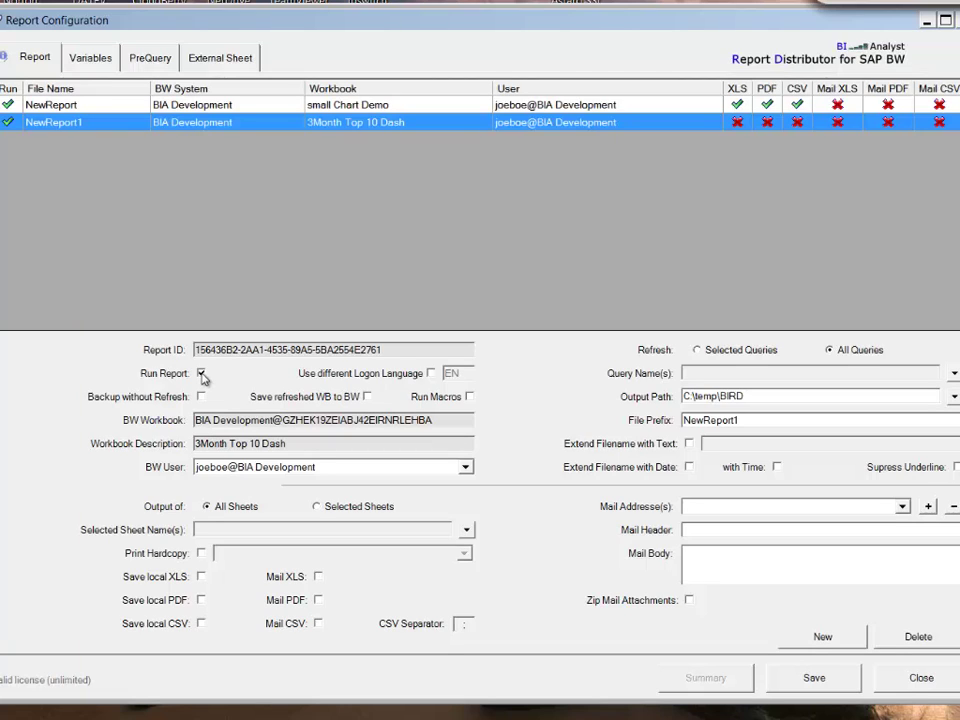
click(202, 374)
click(202, 374)
Step: Set the new report to be saved locally in XLS, PDF and CSV formats
click(202, 578)
click(202, 601)
click(200, 628)
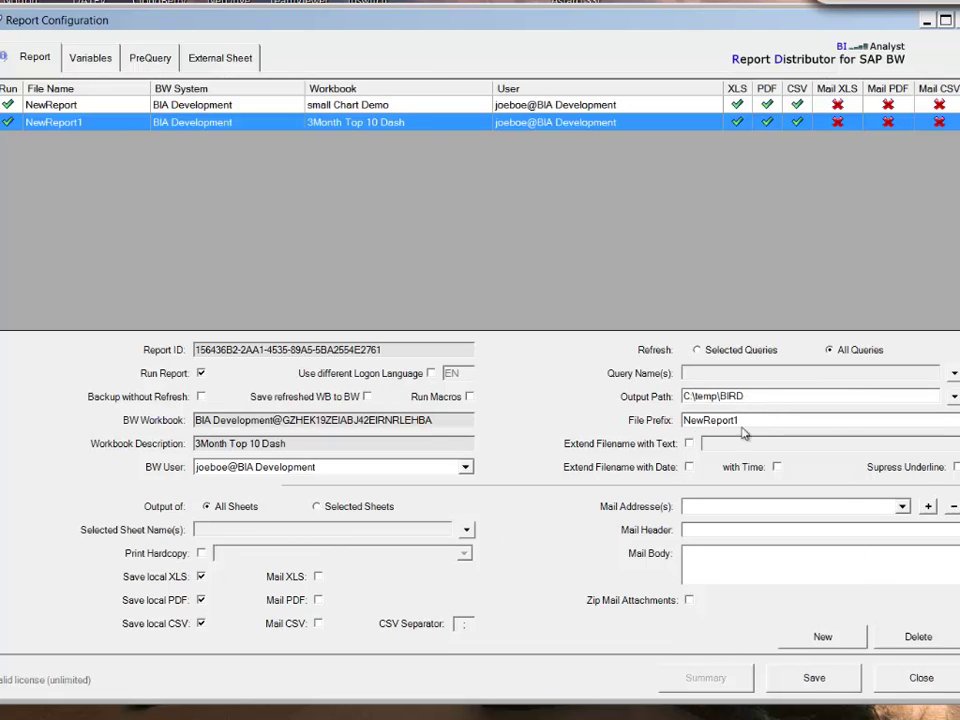
Step: Set the new report's file prefix to January2014 and extend its filename with the date
drag(763, 423, 622, 420)
text(Januar)
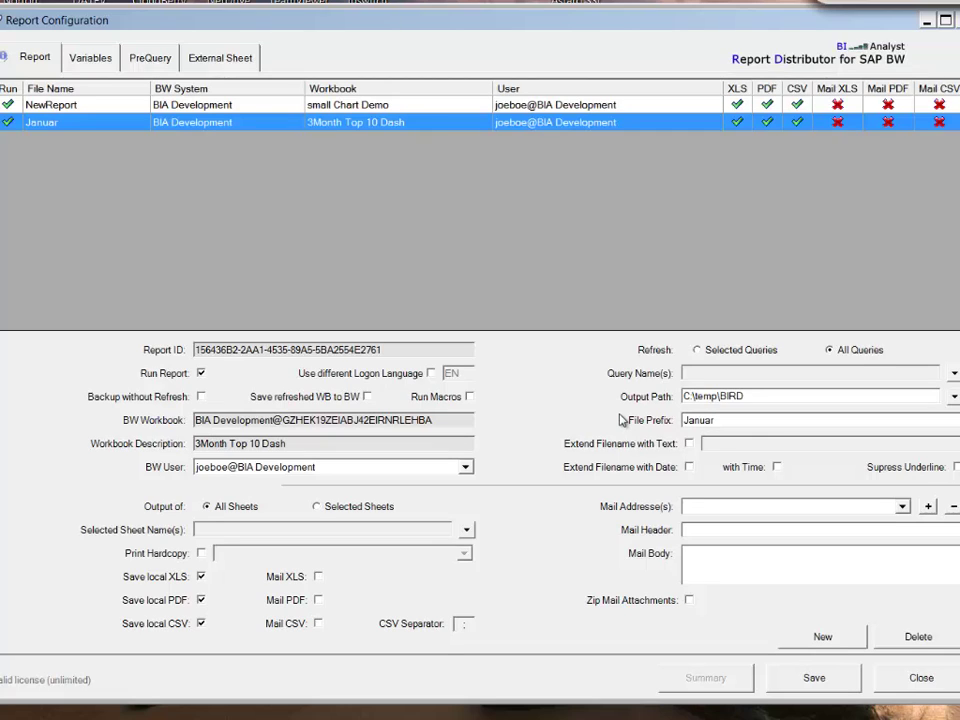
text(y2014)
click(689, 468)
Step: Review the new report's variables, its prequery properties and its external sheet options
click(91, 59)
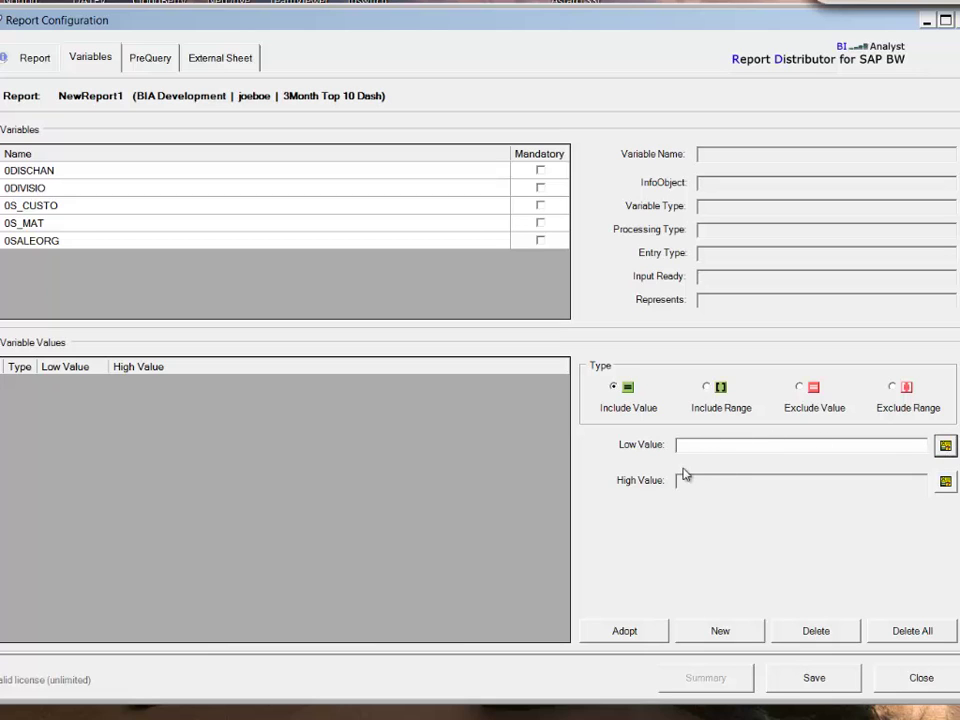
mouse_move(287, 237)
click(152, 59)
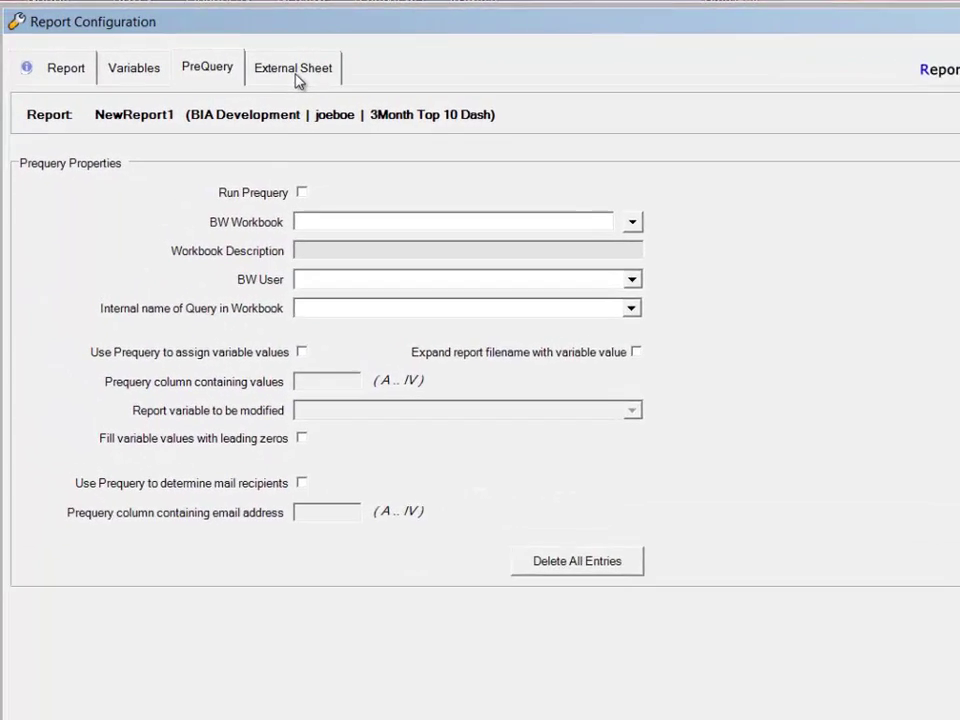
click(296, 76)
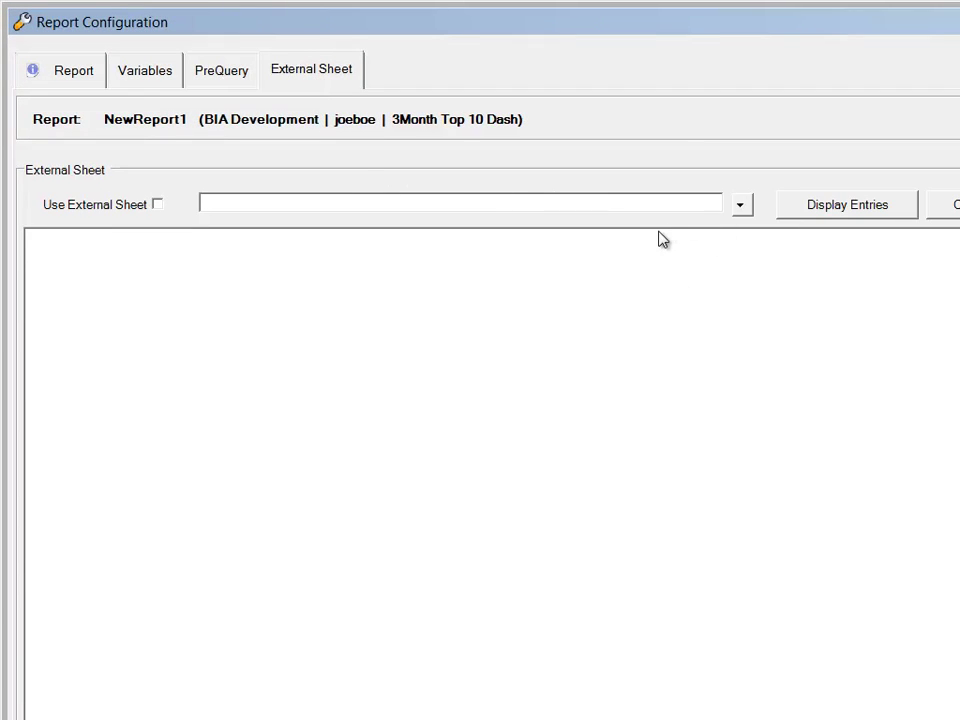
Step: Return to the general report settings, save the report configuration and close it
click(90, 72)
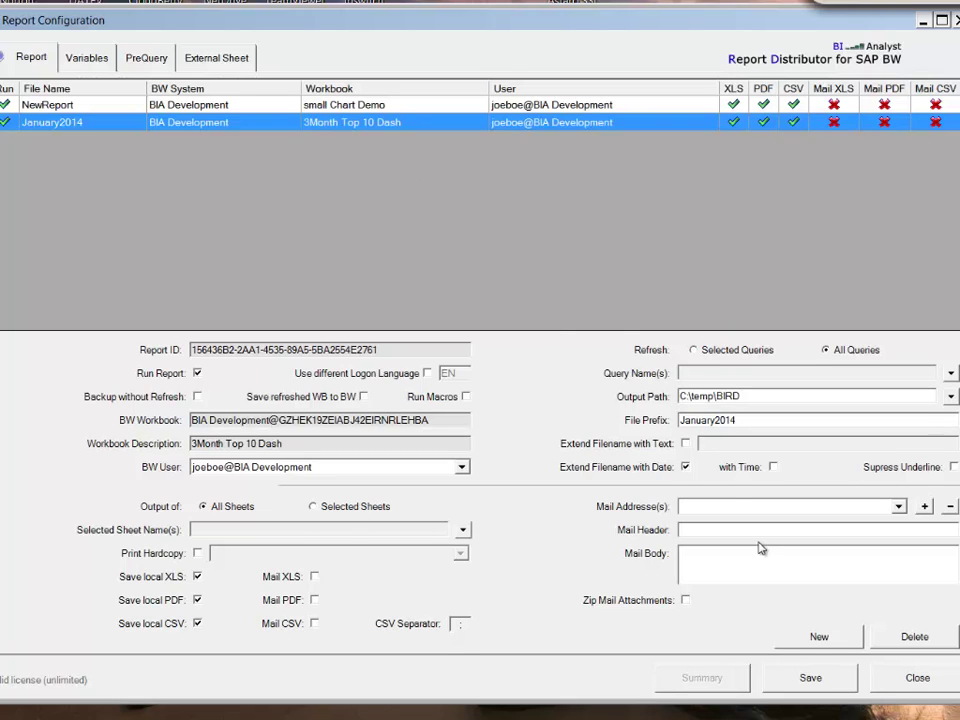
click(812, 680)
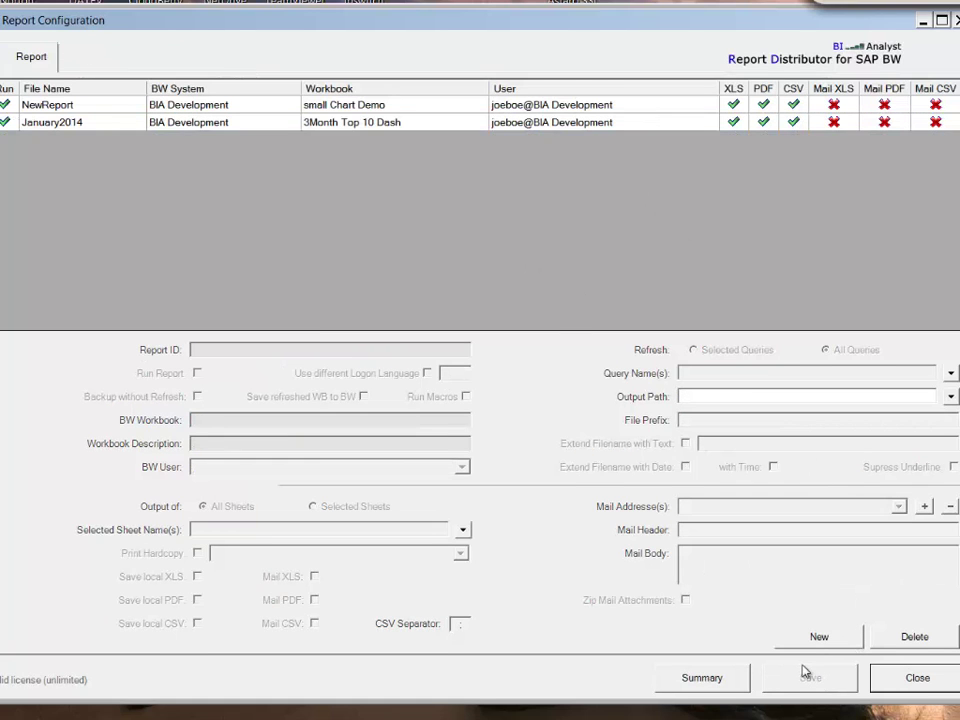
click(875, 677)
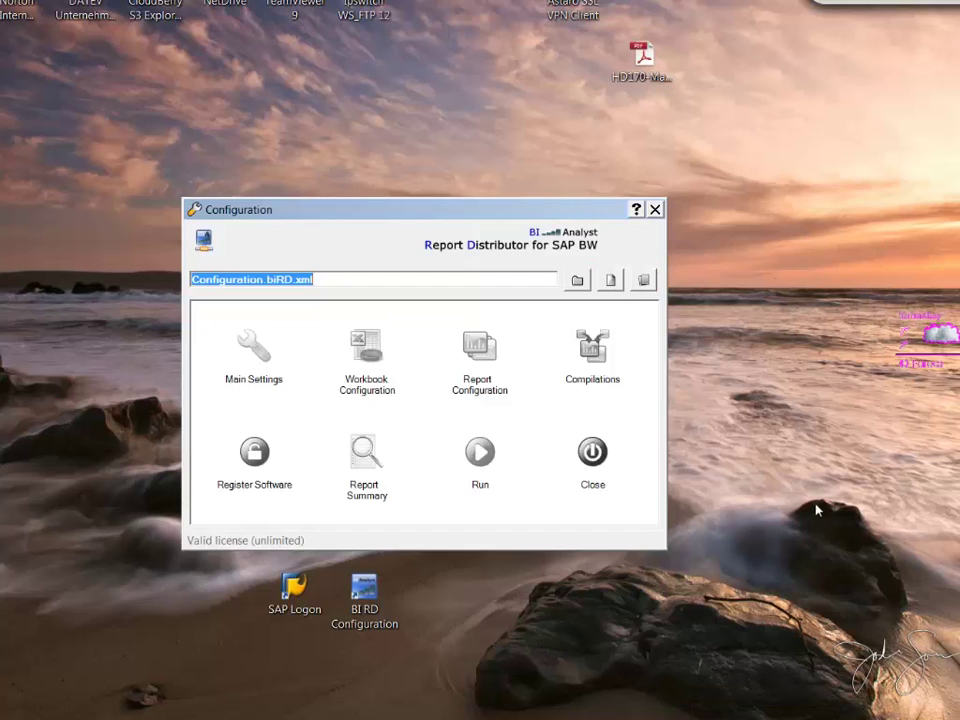
Step: Create a new compilation and add the NewReport report based on small Chart Demo as its first sheet
click(594, 352)
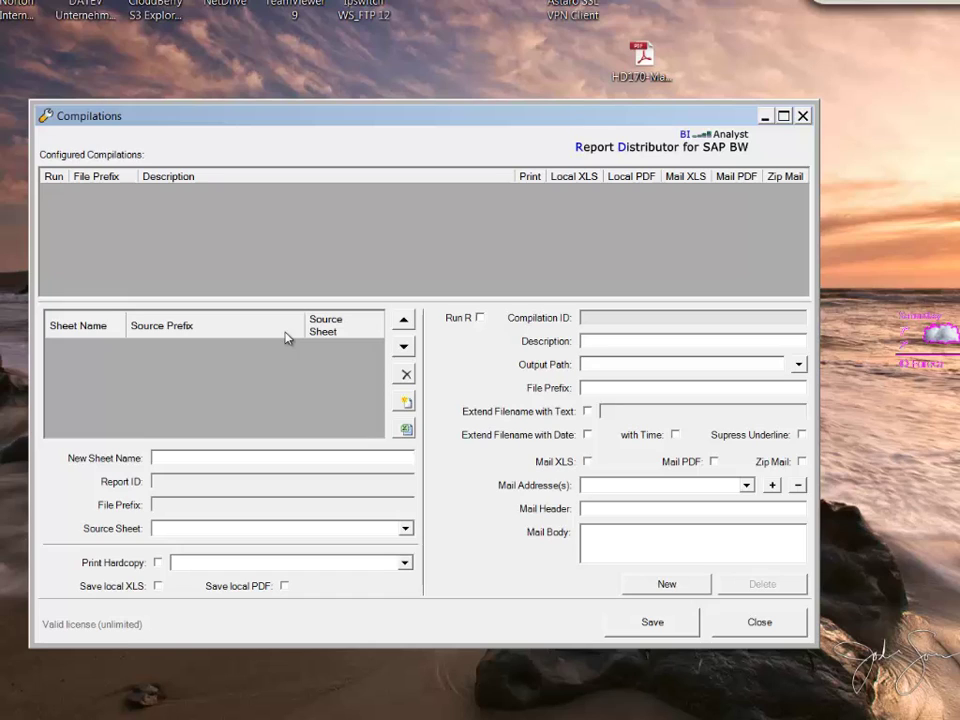
click(670, 588)
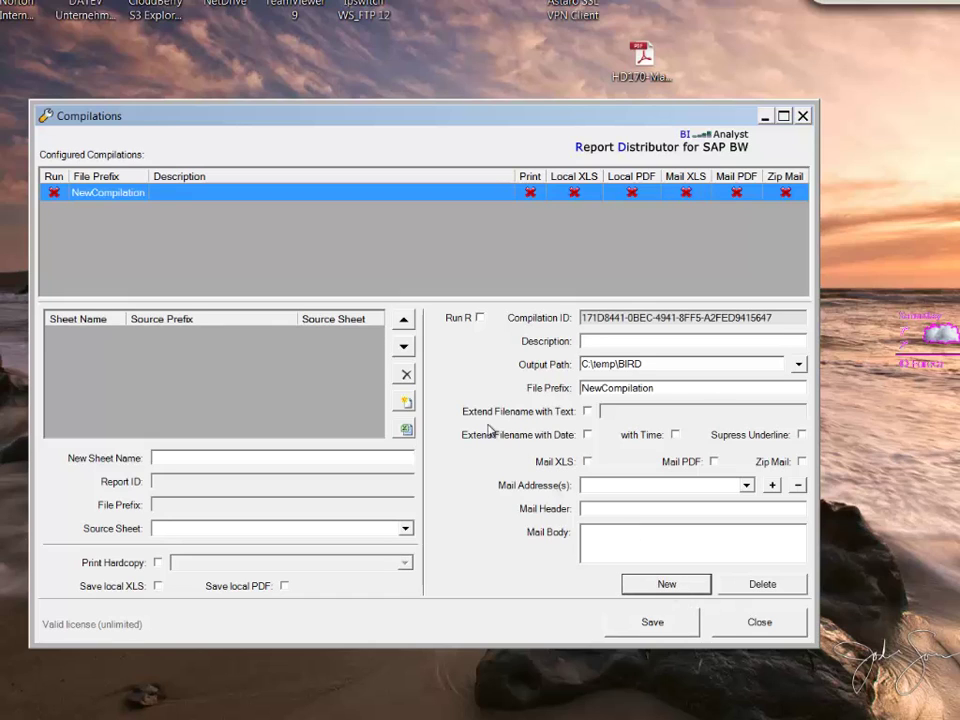
click(405, 403)
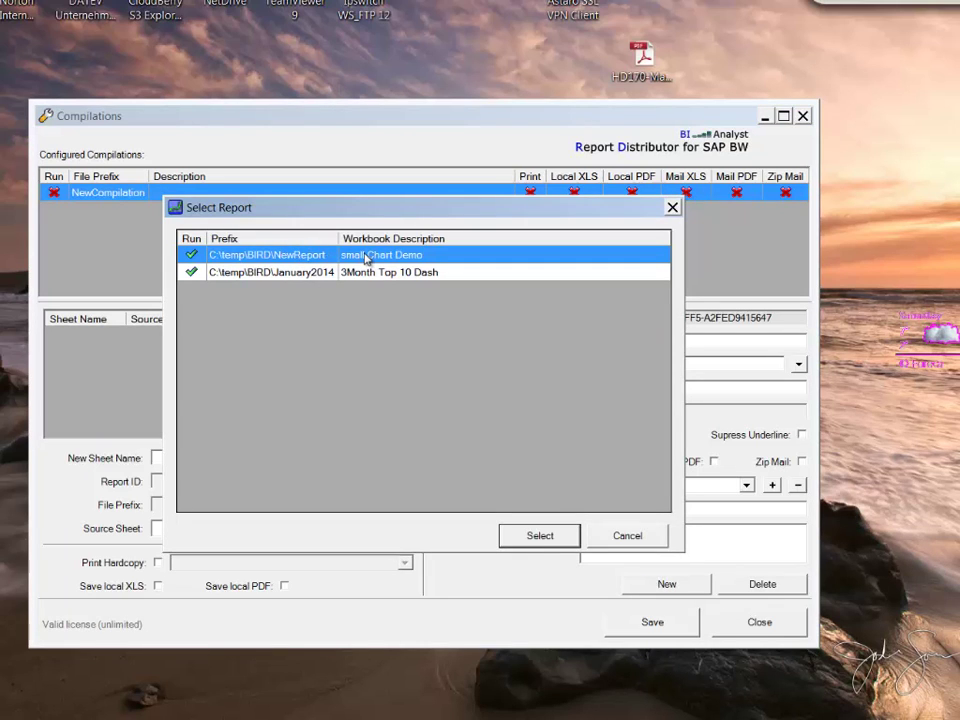
click(545, 535)
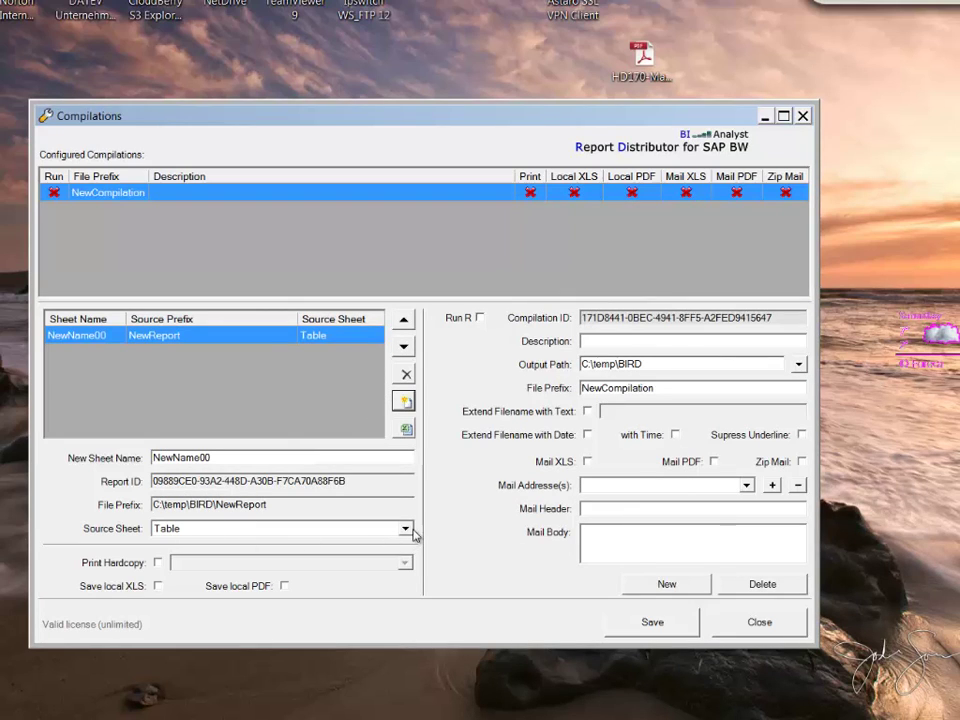
Step: Add the January2014 report to the compilation and move its sheet above the NewReport sheet
click(405, 400)
click(296, 272)
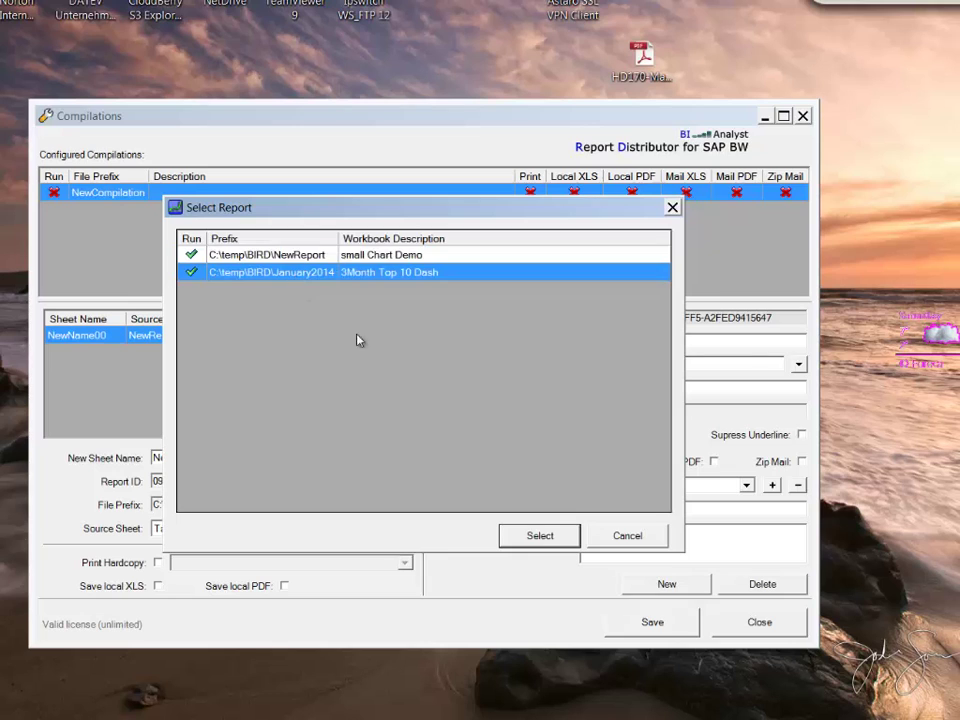
click(540, 535)
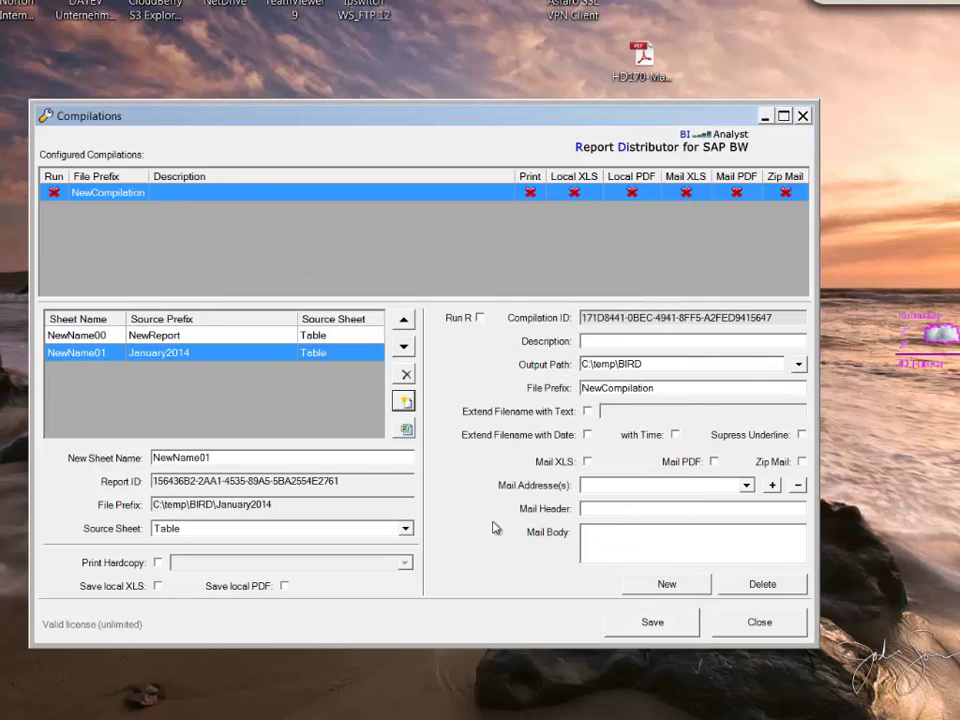
click(404, 321)
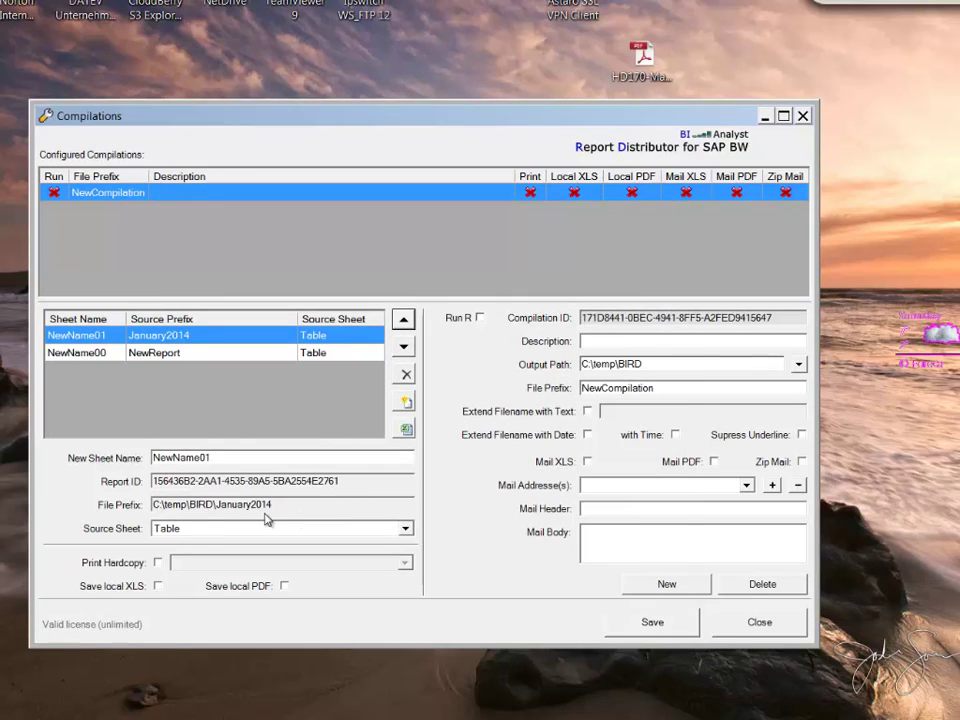
Step: Enable saving NewCompilation as a local PDF
click(285, 587)
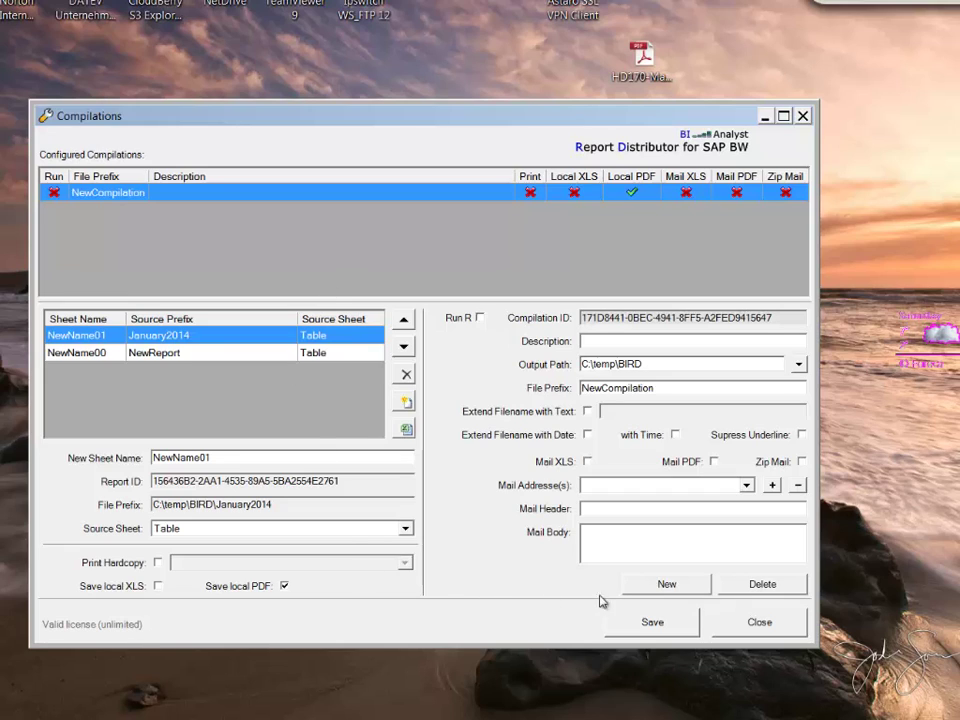
click(406, 430)
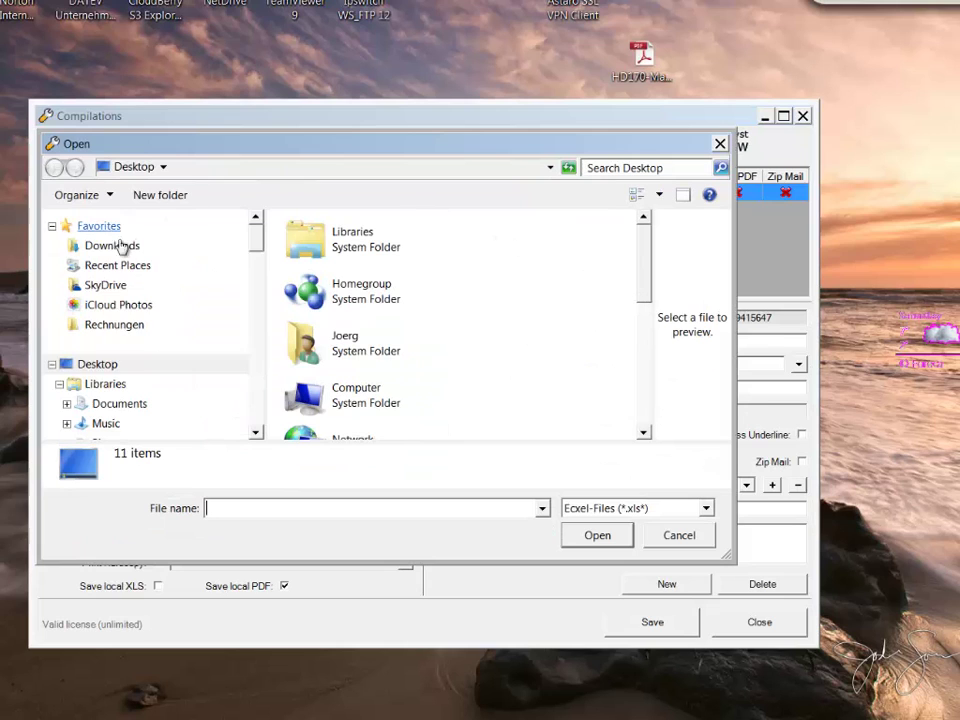
drag(647, 274, 643, 410)
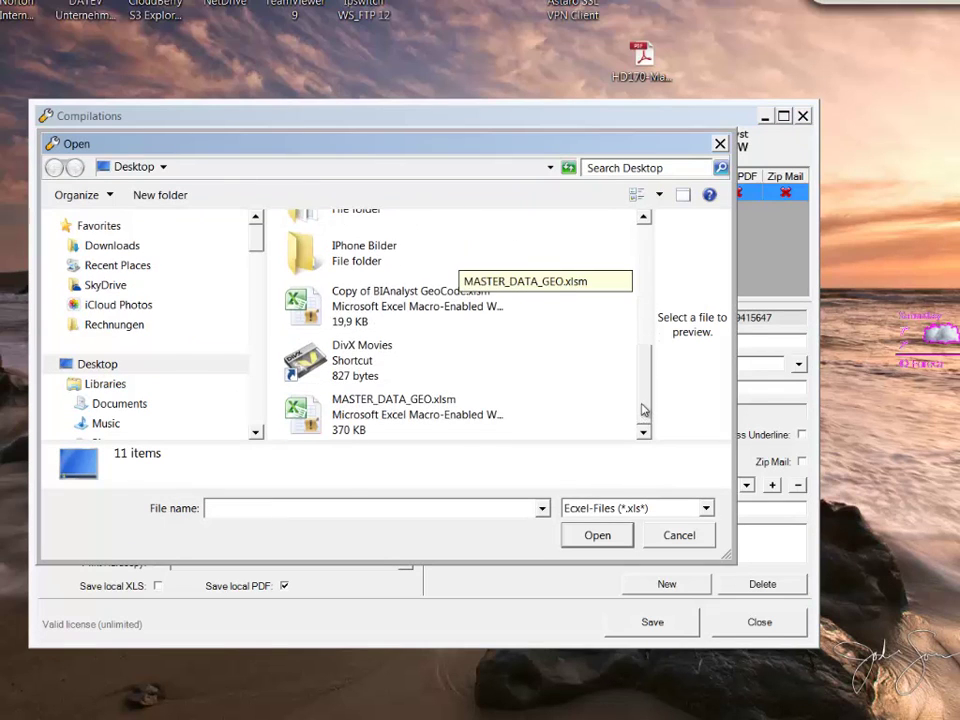
click(439, 306)
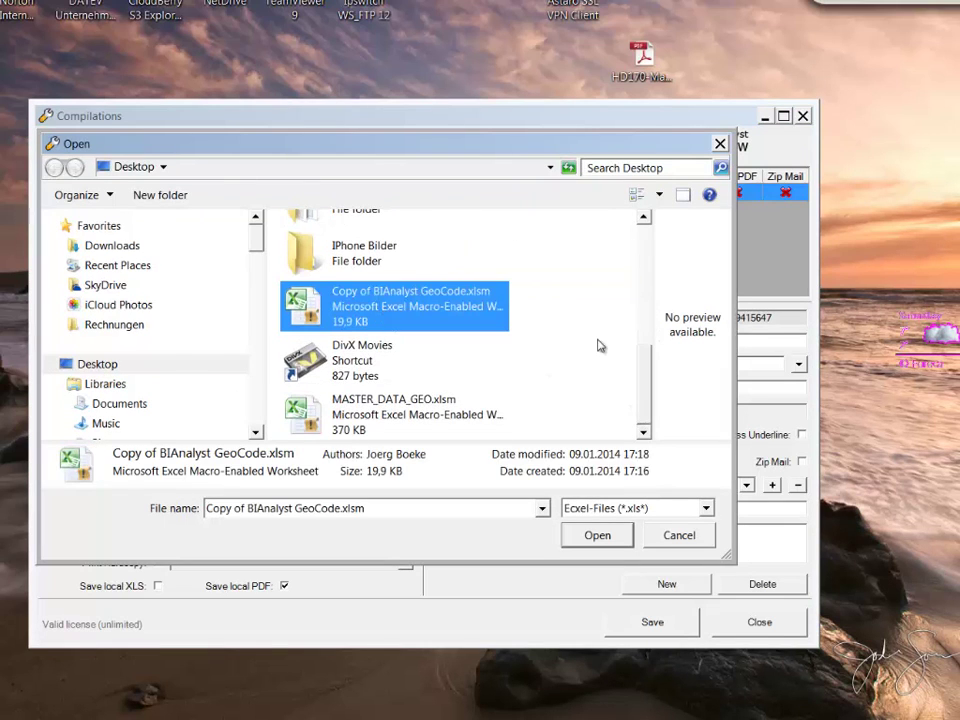
click(678, 536)
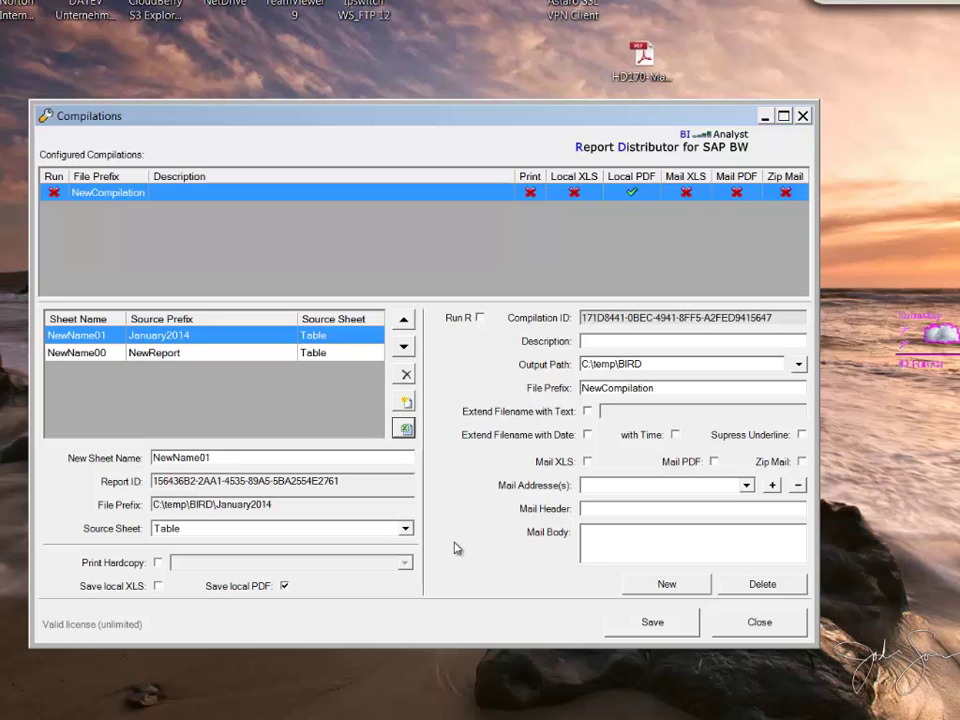
Step: Save the compilation configuration and run the report distribution
click(652, 628)
click(459, 420)
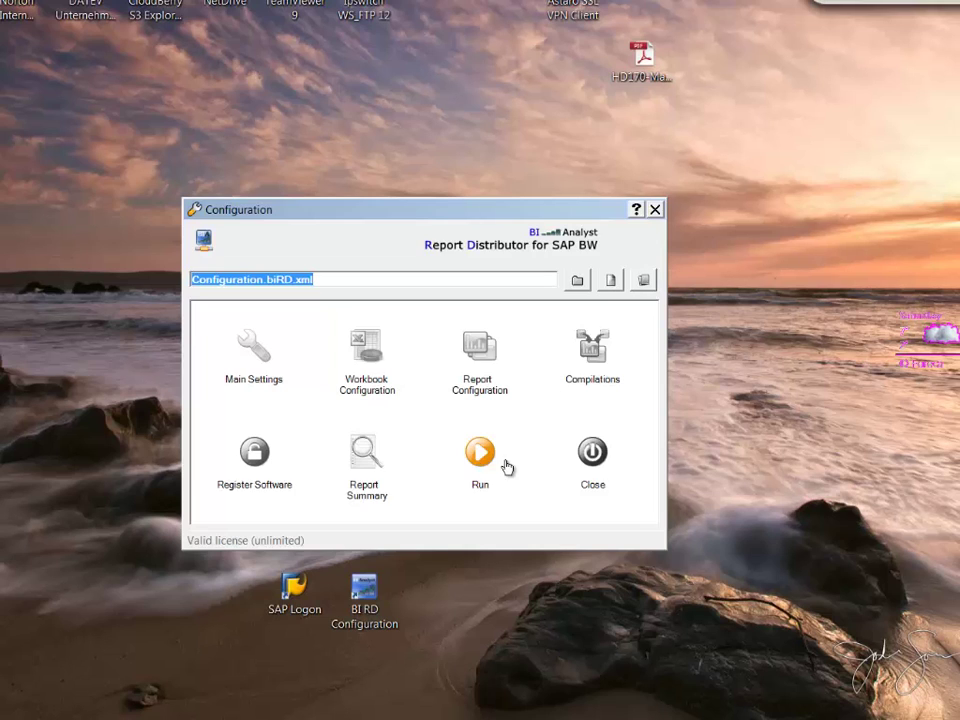
click(483, 458)
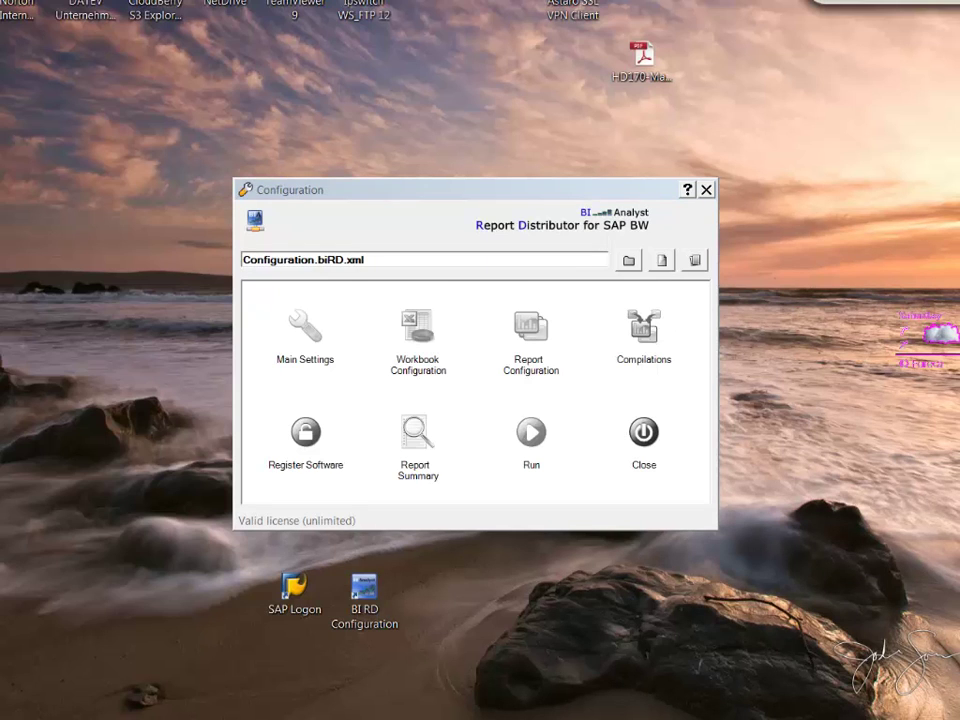
Step: Switch to the C:\temp\BIRD folder, open January2014_2014-01-17.xlsm with its content enabled, and examine the customer table and charts
key(alt+Tab)
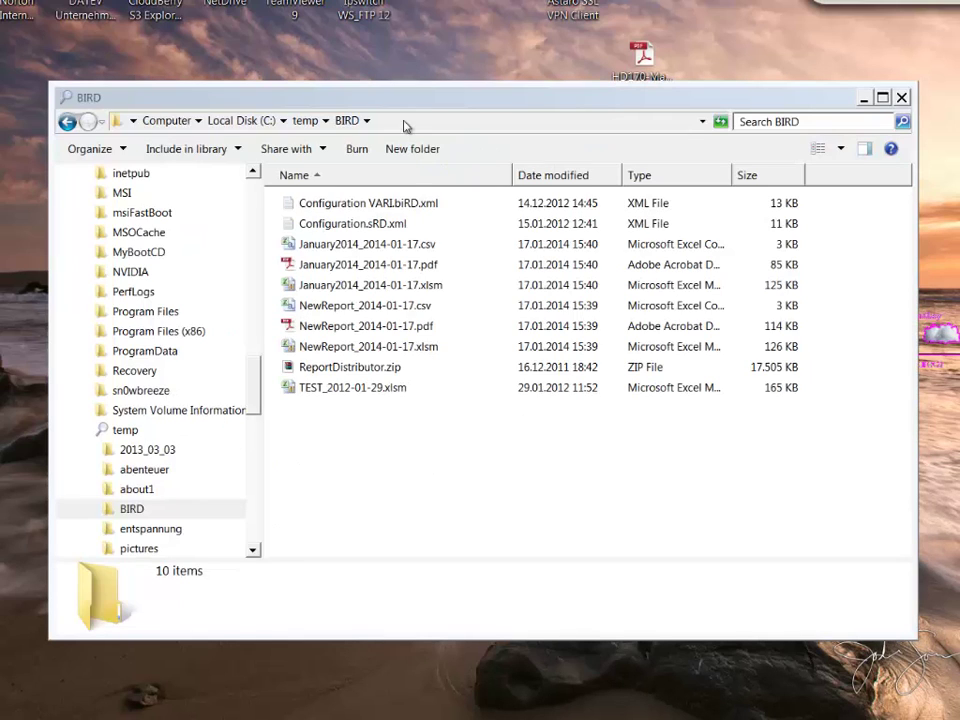
double_click(395, 288)
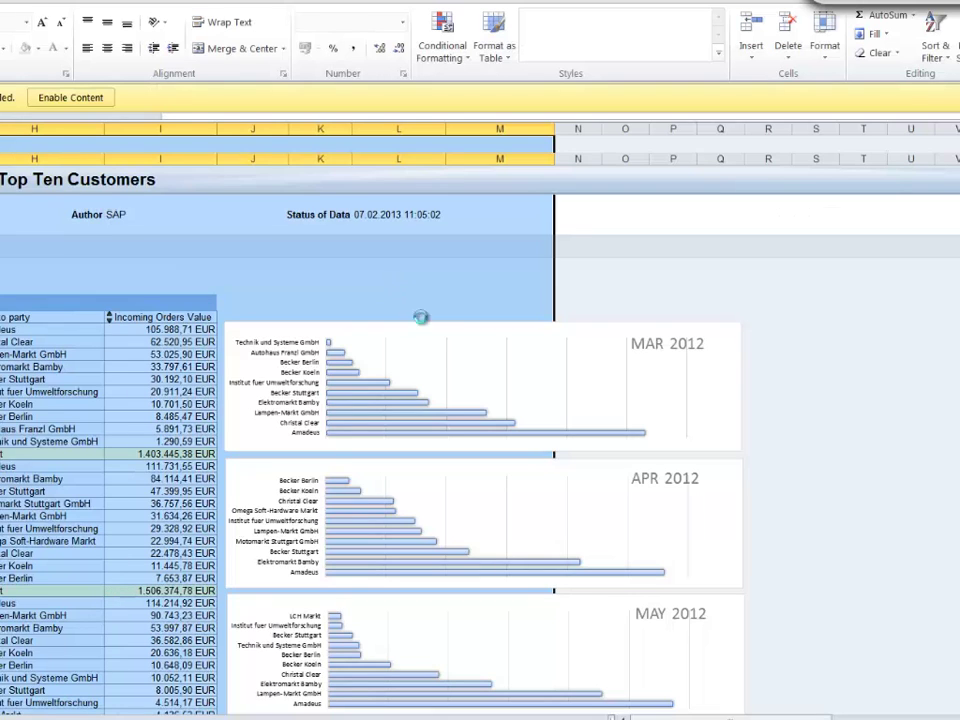
click(70, 104)
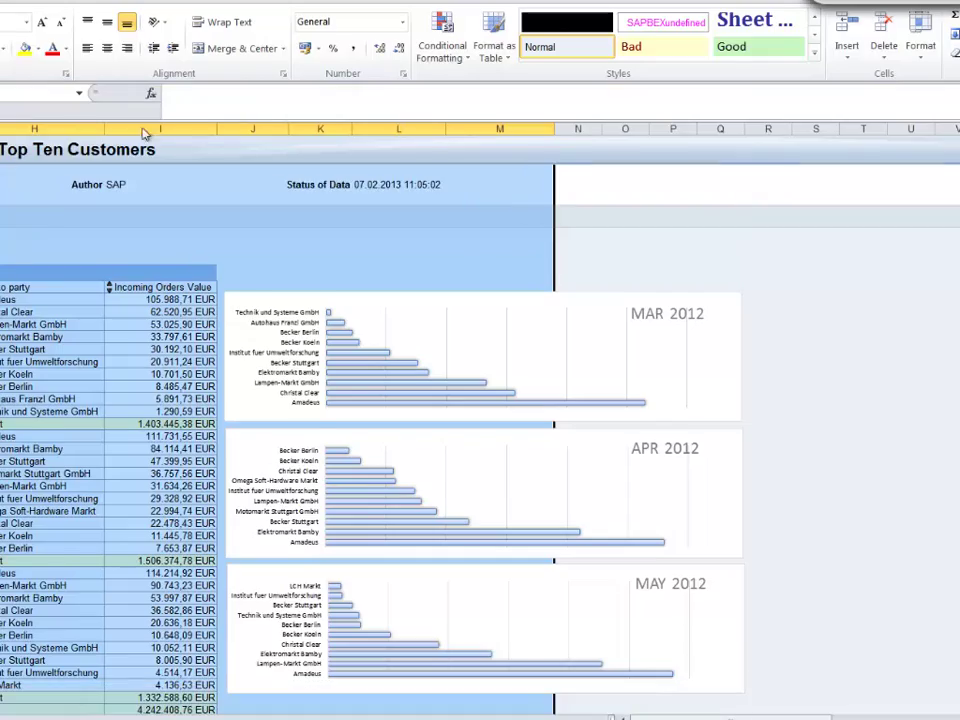
click(908, 413)
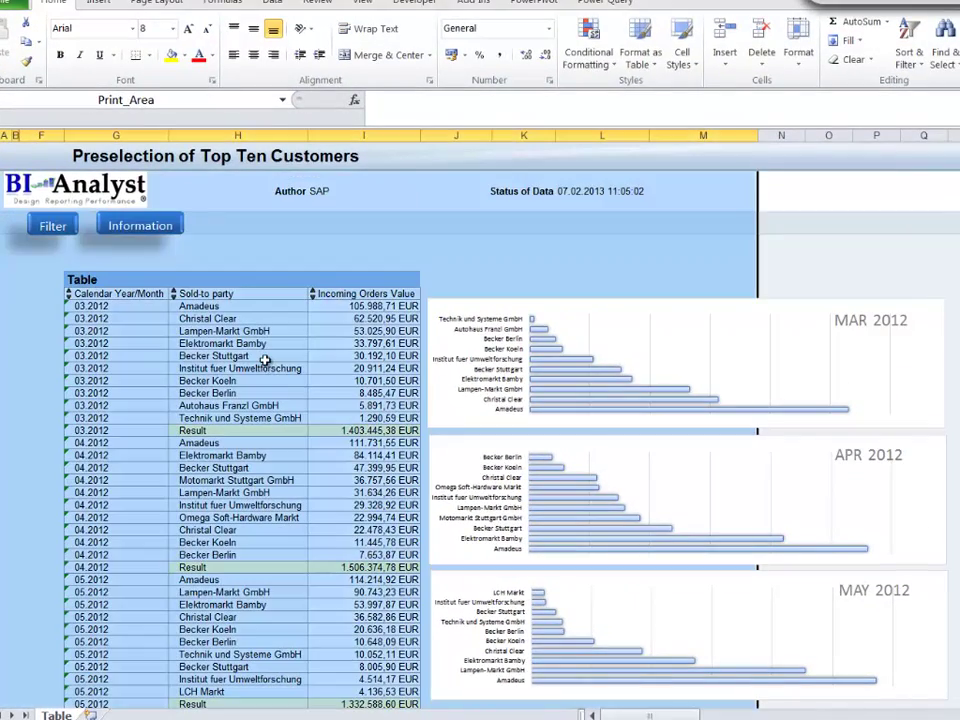
click(265, 360)
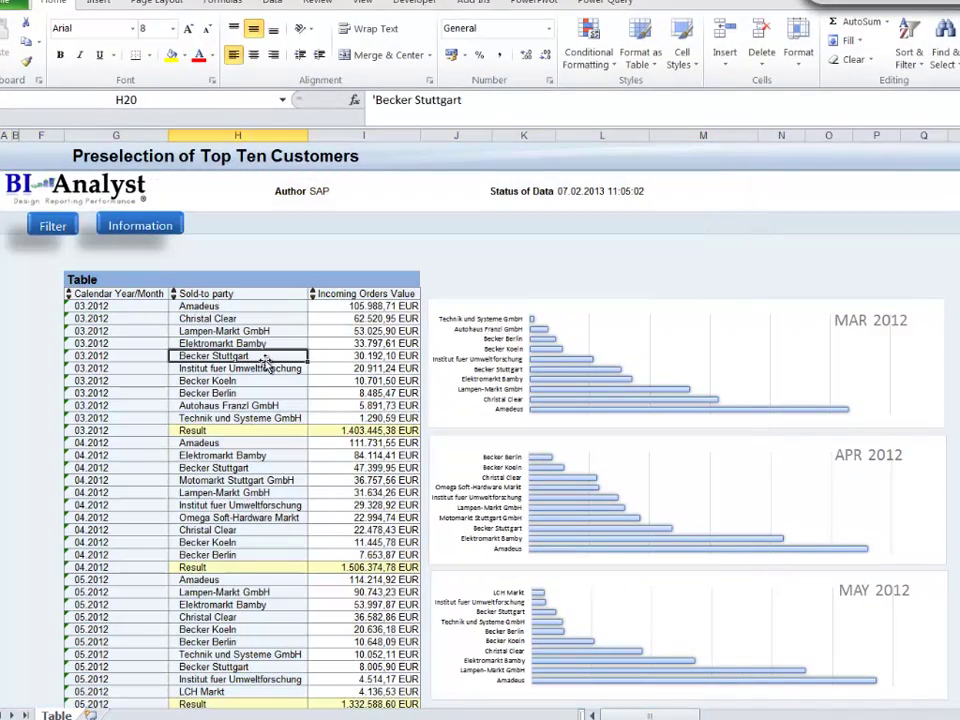
right_click(283, 370)
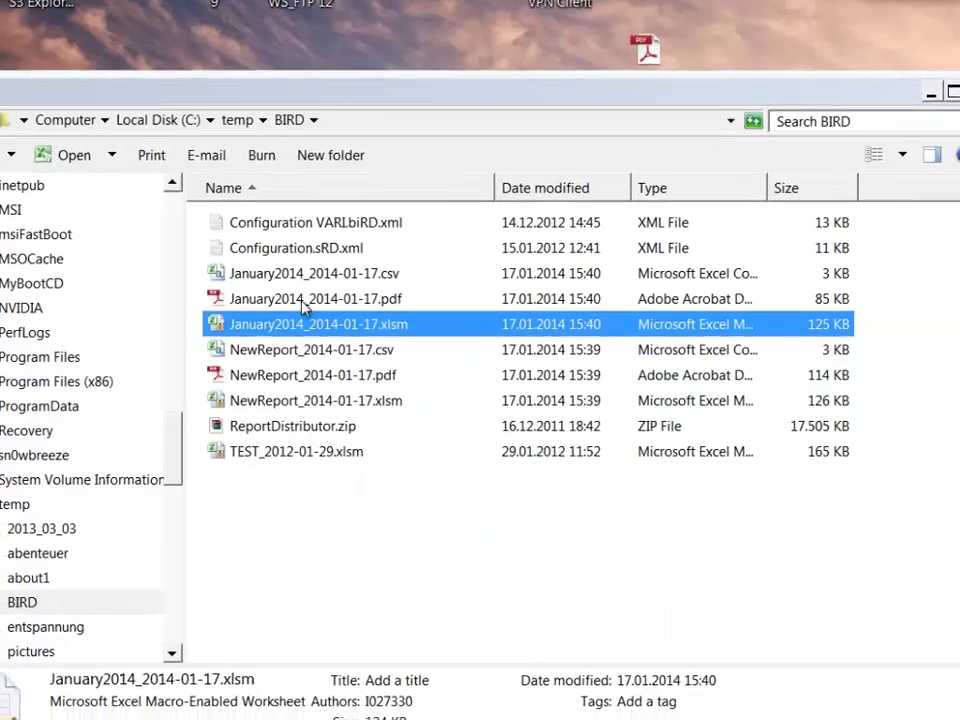
Step: Review January2014_2014-01-17.pdf and NewReport_2014-01-17.pdf in Adobe Reader, closing each one
double_click(300, 306)
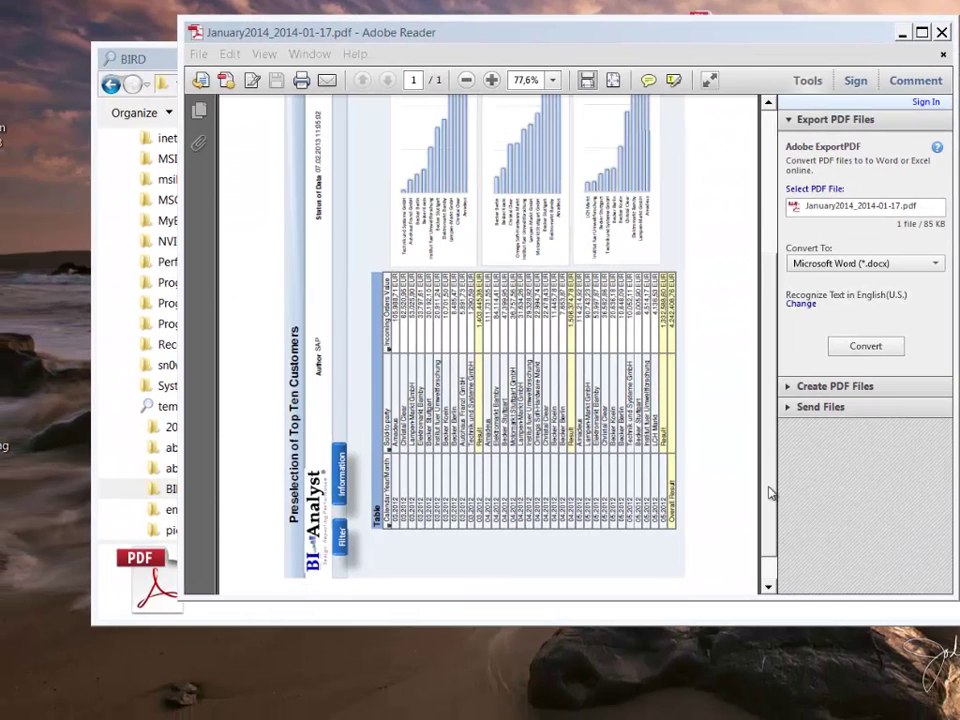
drag(767, 478, 792, 463)
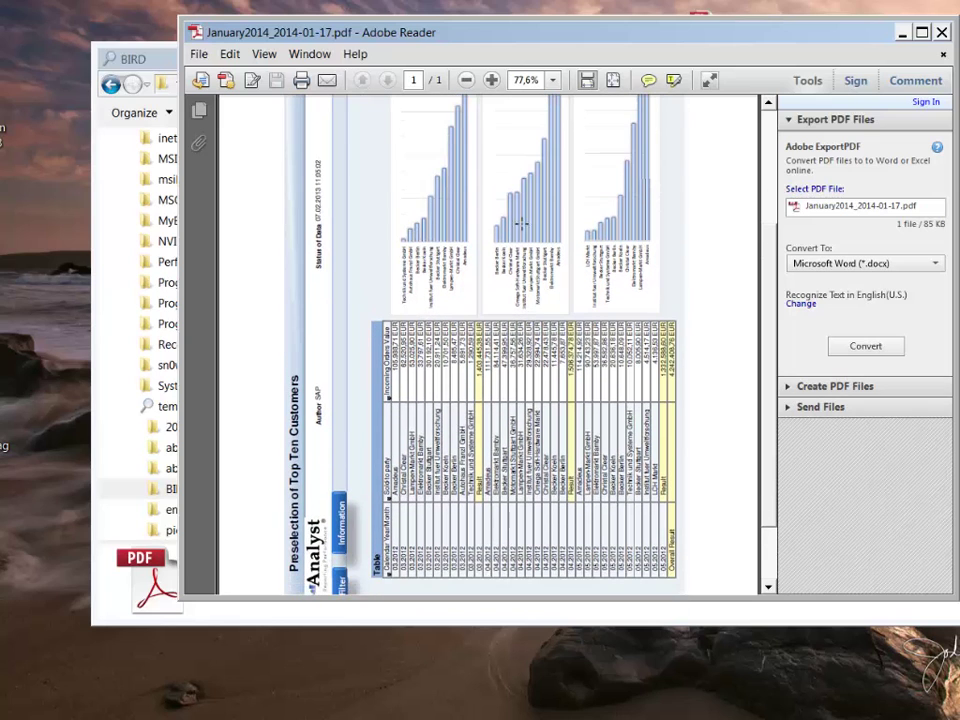
click(941, 32)
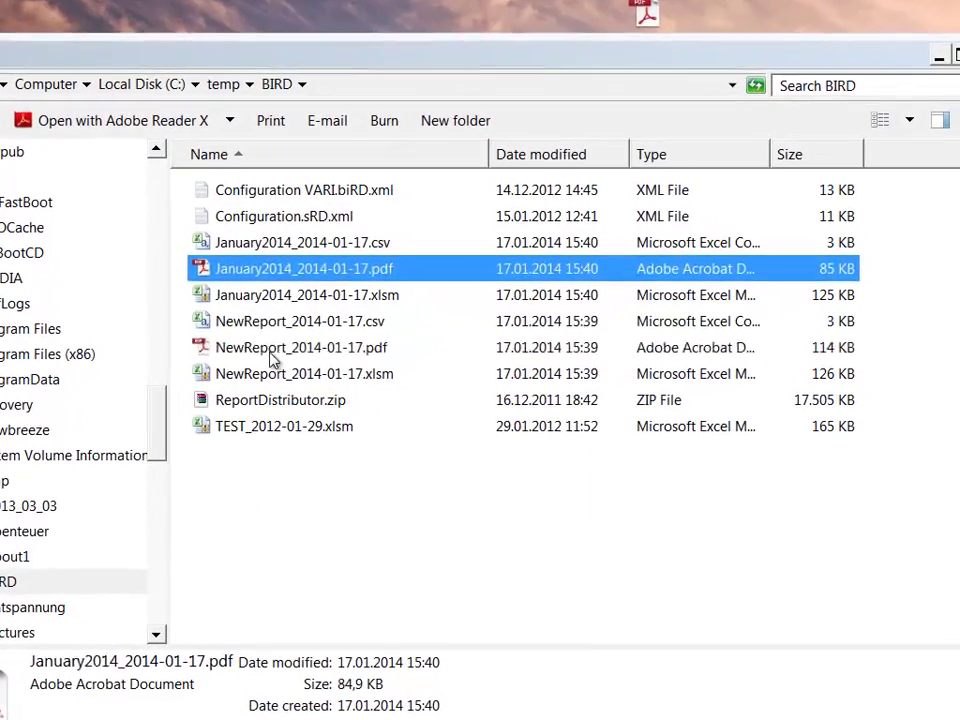
double_click(397, 303)
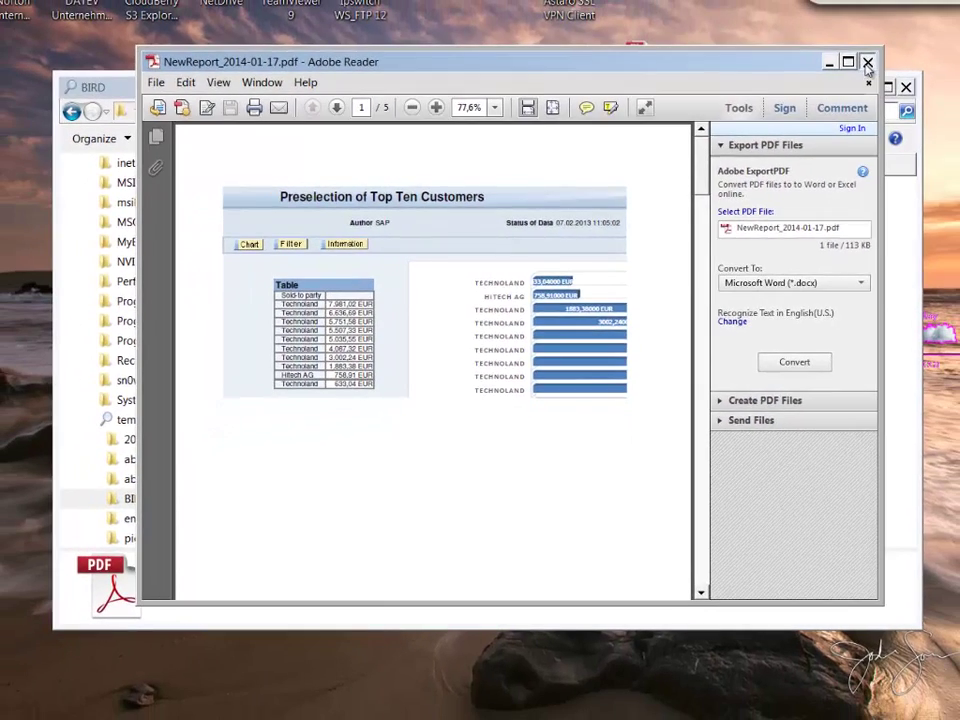
click(938, 22)
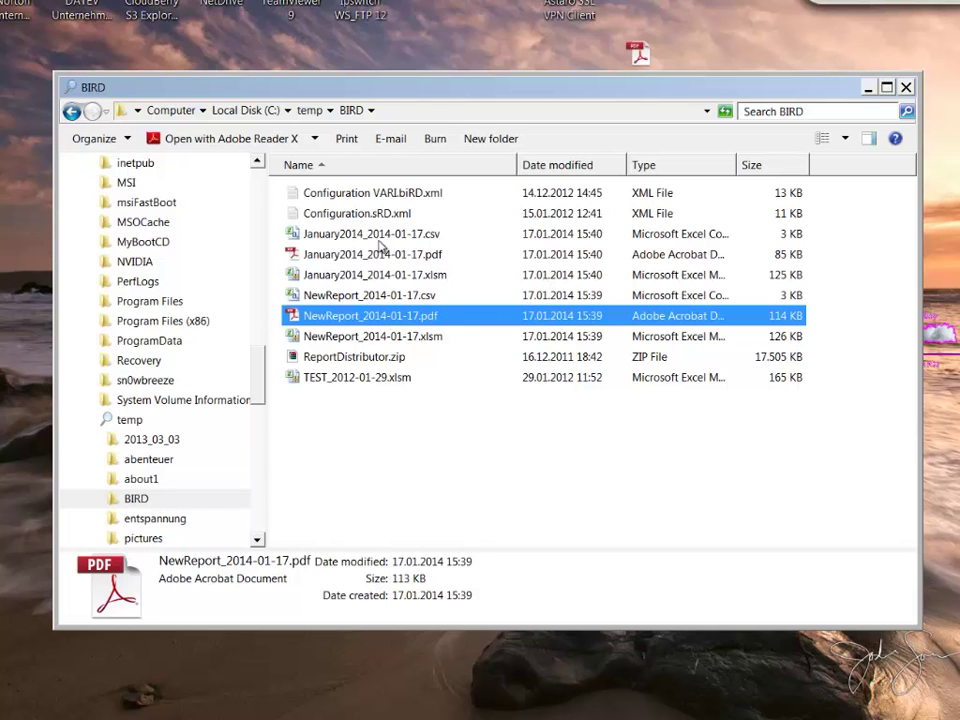
Step: Open January2014_2014-01-17.csv in Excel, examine its filter and table data, and close it
double_click(384, 238)
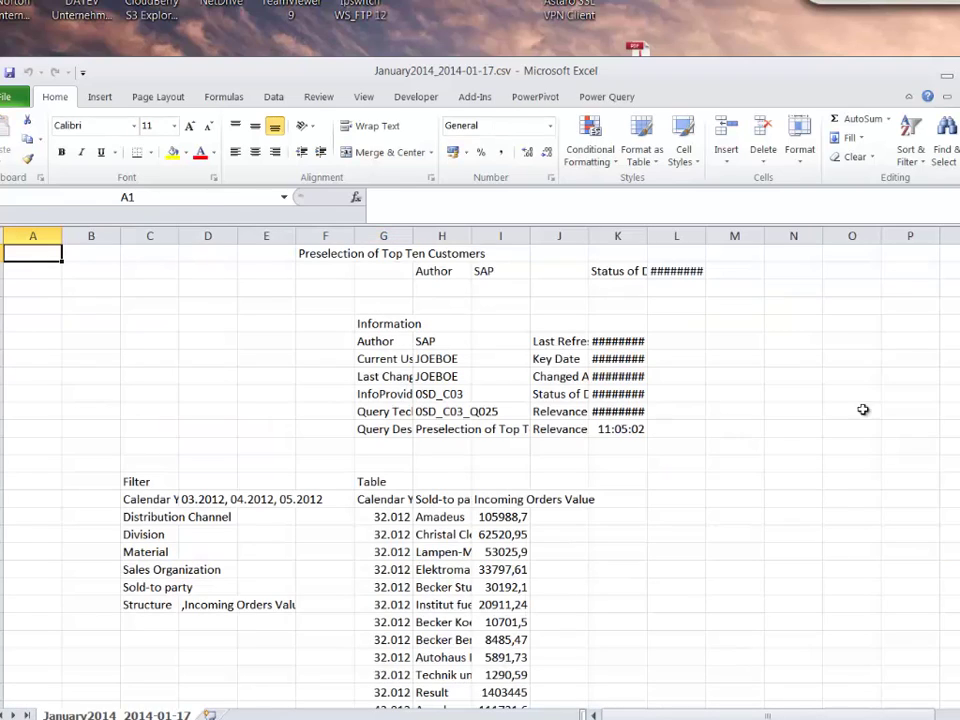
drag(958, 309, 958, 515)
drag(958, 309, 958, 335)
click(452, 411)
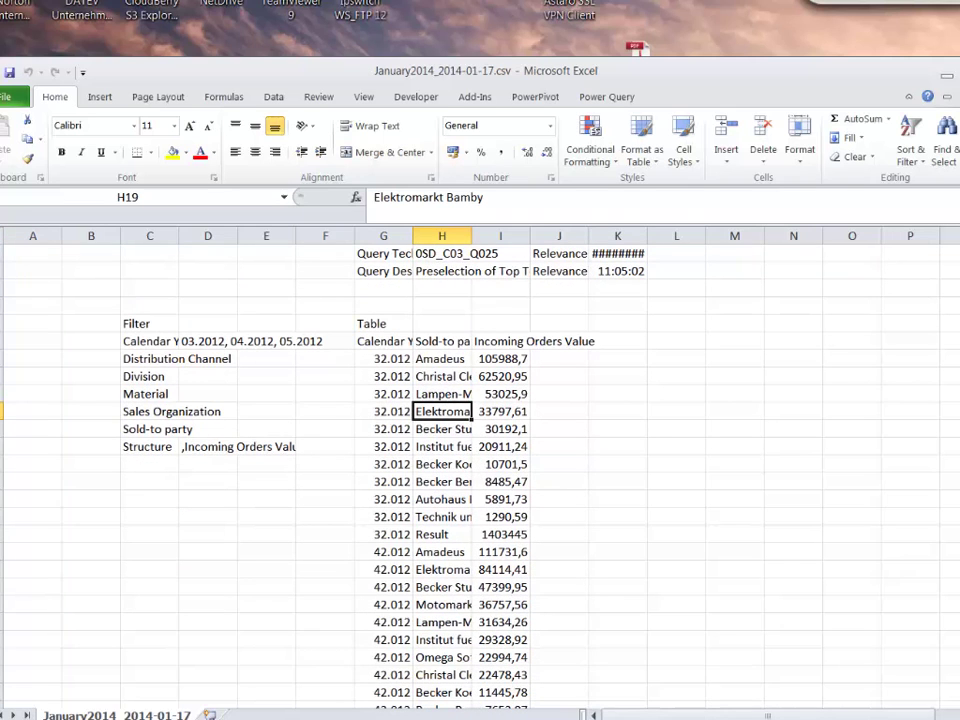
key(alt+F4)
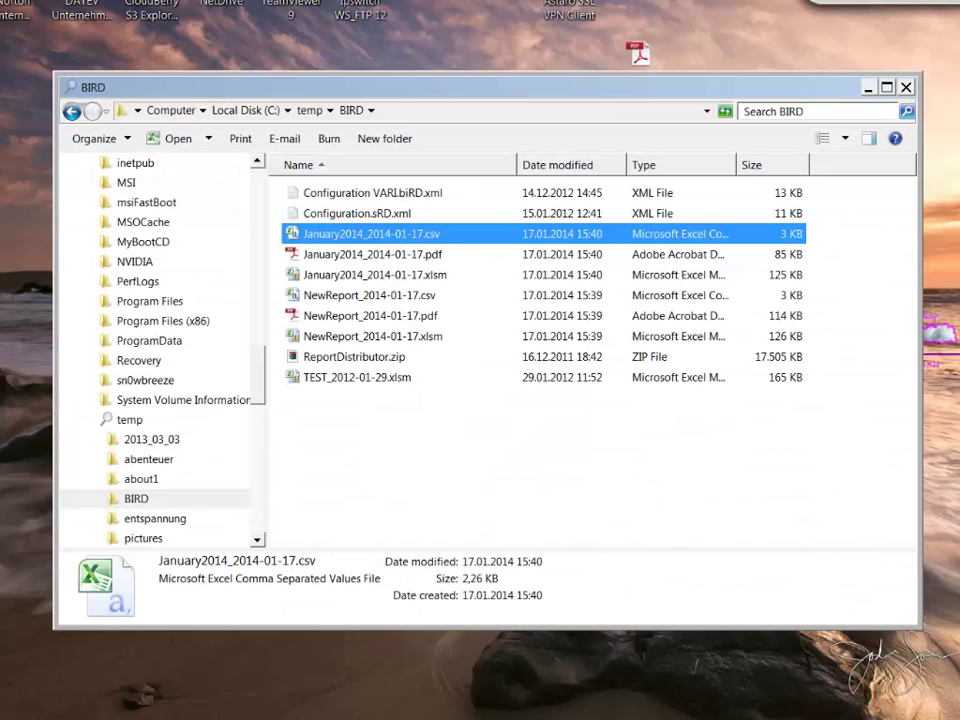